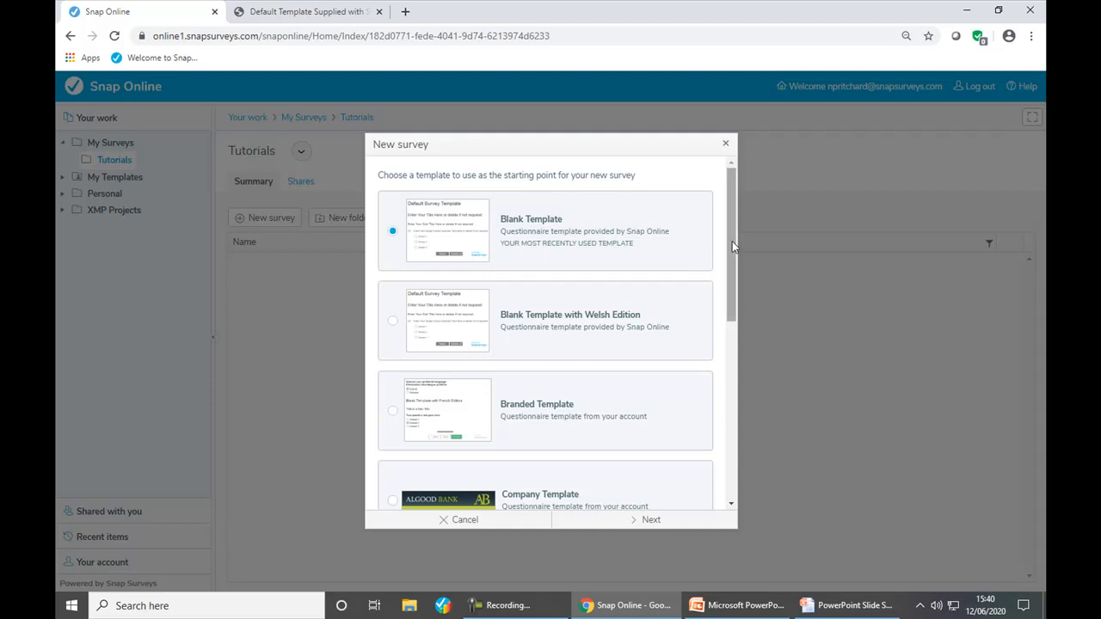
# - Create a new survey named "Travel Survey" from the Blank Template
pyautogui.moveTo(731, 241); pyautogui.dragTo(734, 216)
pyautogui.moveTo(489, 247)
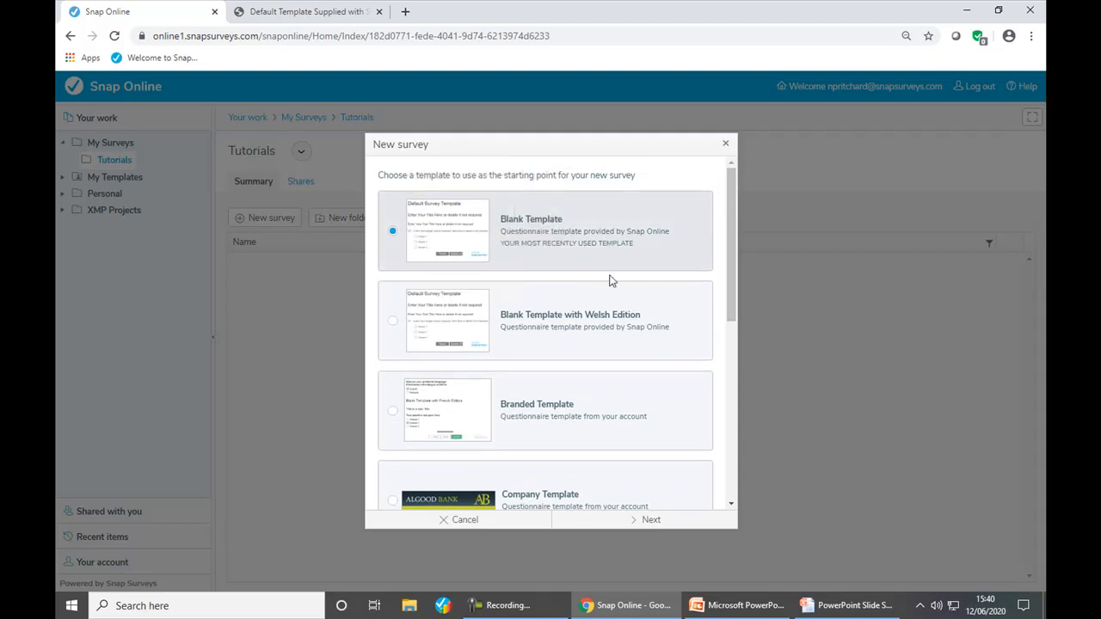
pyautogui.click(649, 521)
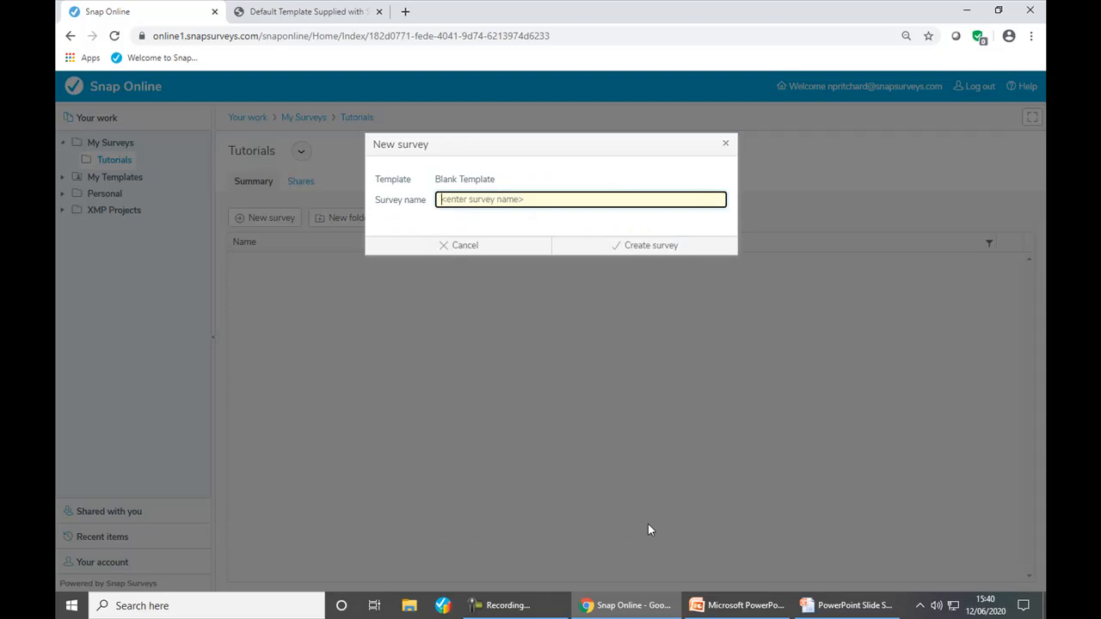
pyautogui.write('Travel Survey')
pyautogui.click(730, 251)
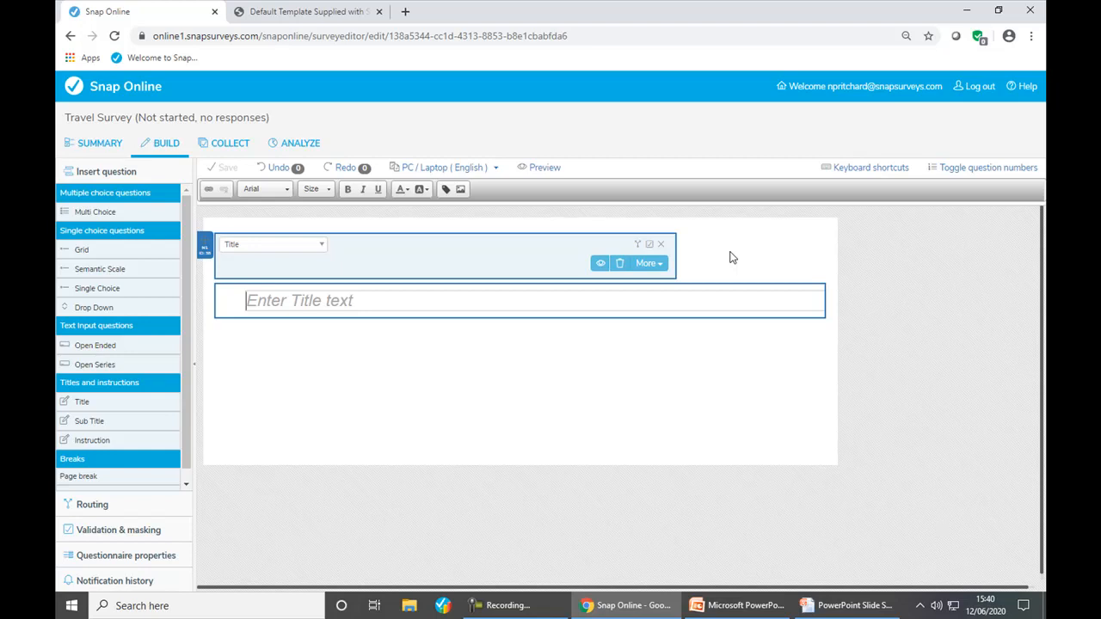
# - Enter "Today's Journey to the Conference" as the questionnaire's title text
pyautogui.write("Today's Journey")
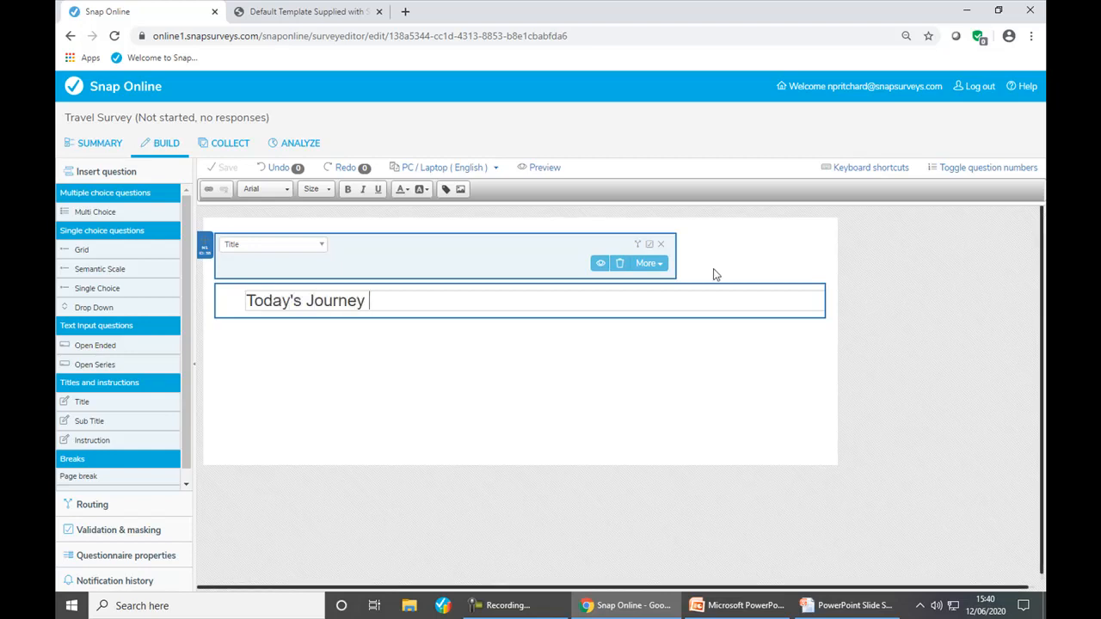
pyautogui.write(' to the Conference')
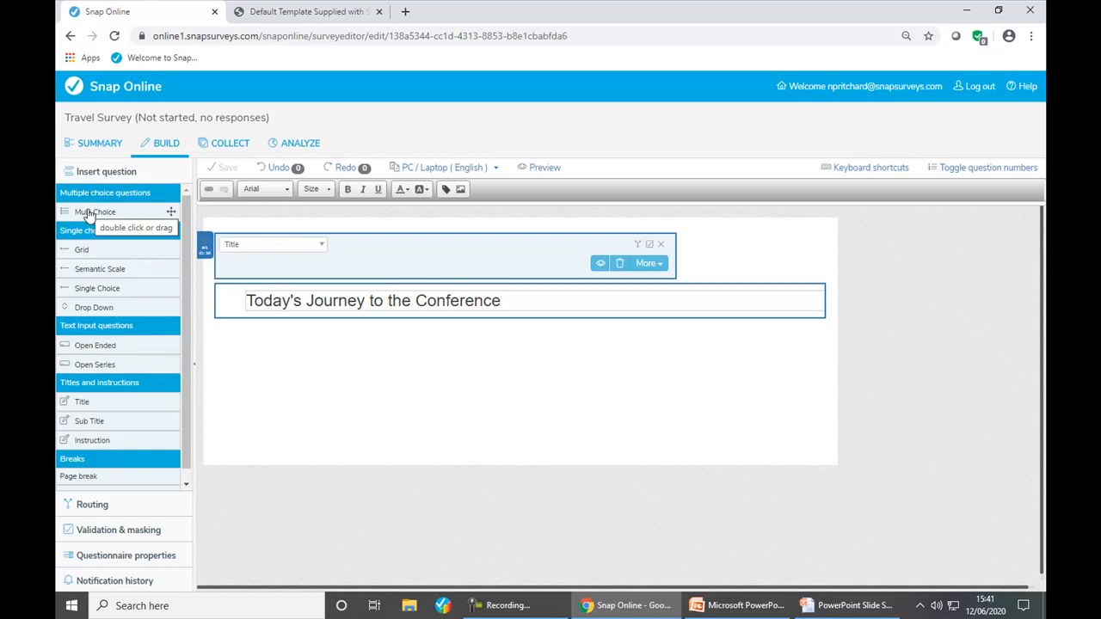
# - Add a Multi Choice question reading "How did you get here today?" with "(Tick all that apply)" on a second line
pyautogui.moveTo(89, 215)
pyautogui.mouseDown()
pyautogui.moveTo(343, 265)
pyautogui.moveTo(362, 274)
pyautogui.moveTo(376, 337)
pyautogui.moveTo(106, 218)
pyautogui.mouseUp()
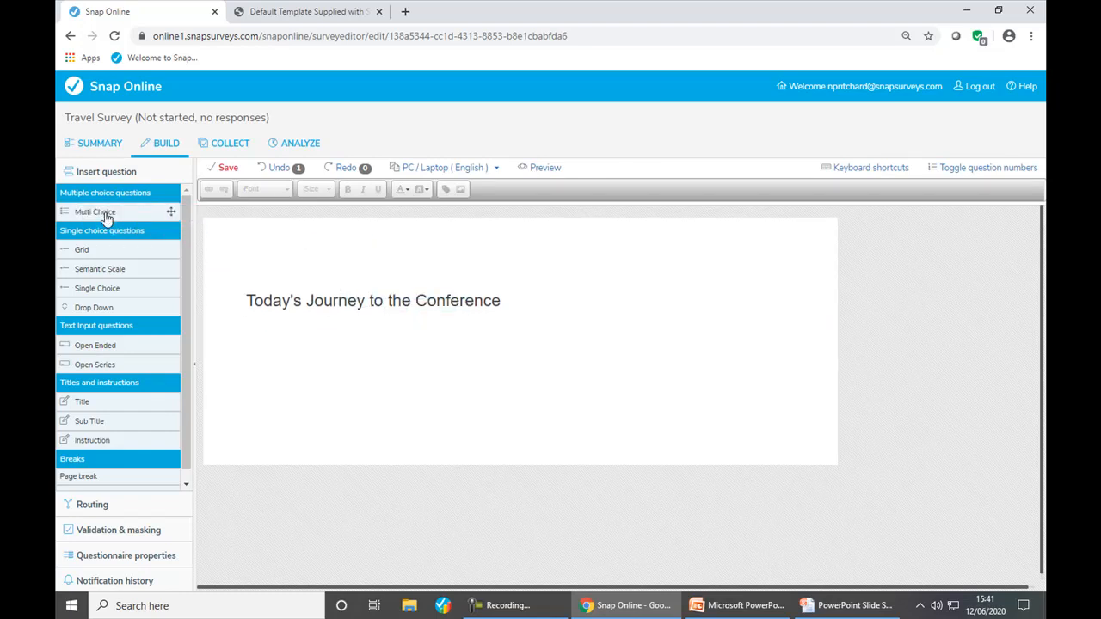
pyautogui.doubleClick(95, 213)
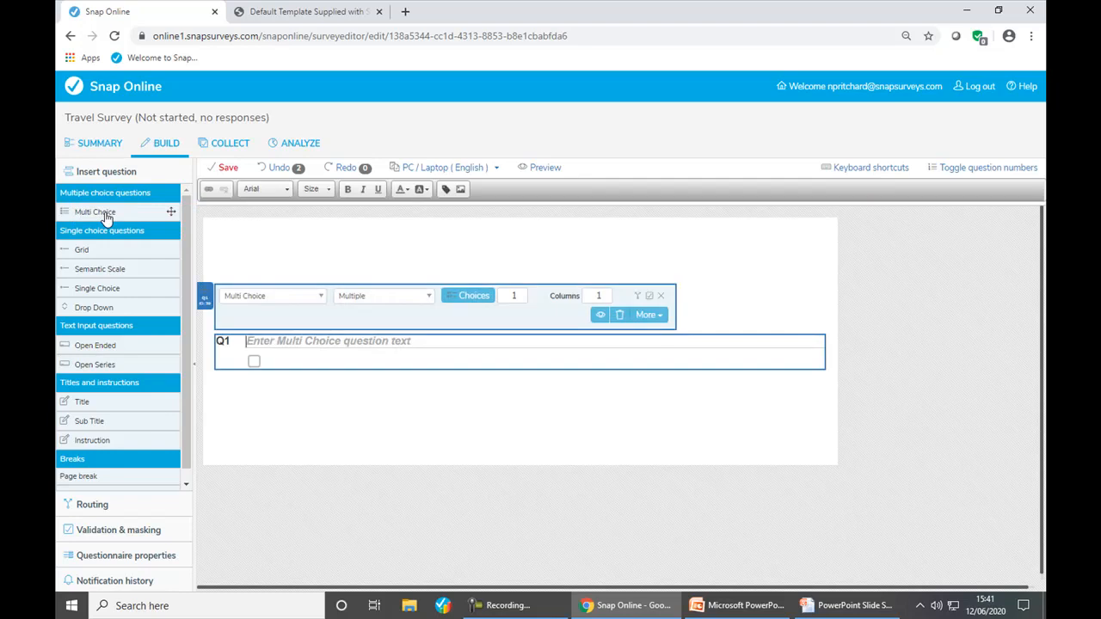
pyautogui.write('How di')
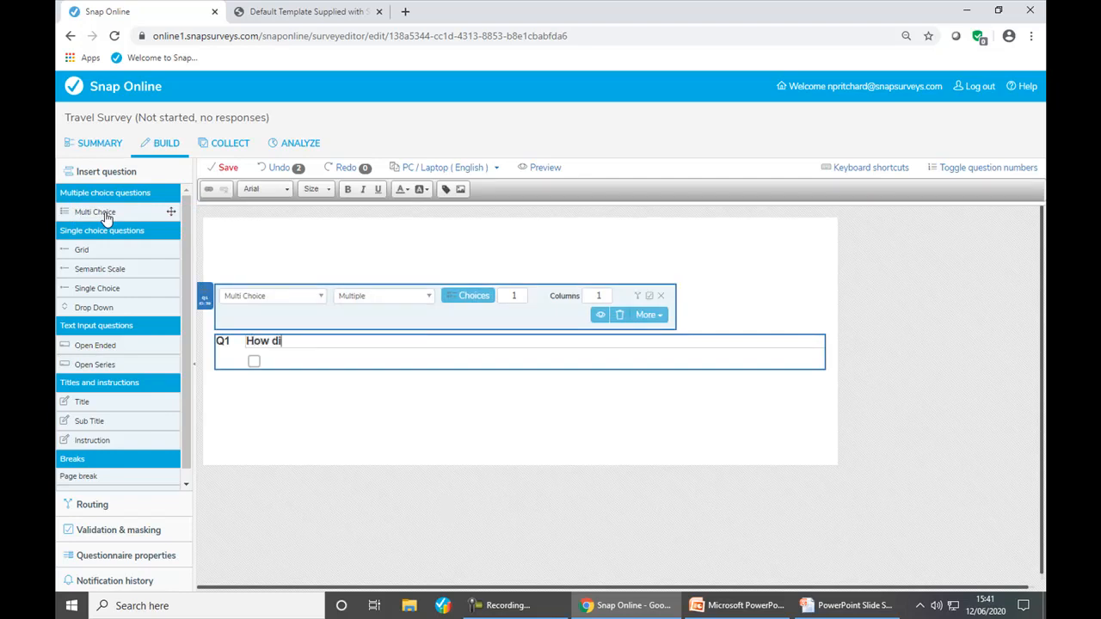
pyautogui.write('d you get here today?')
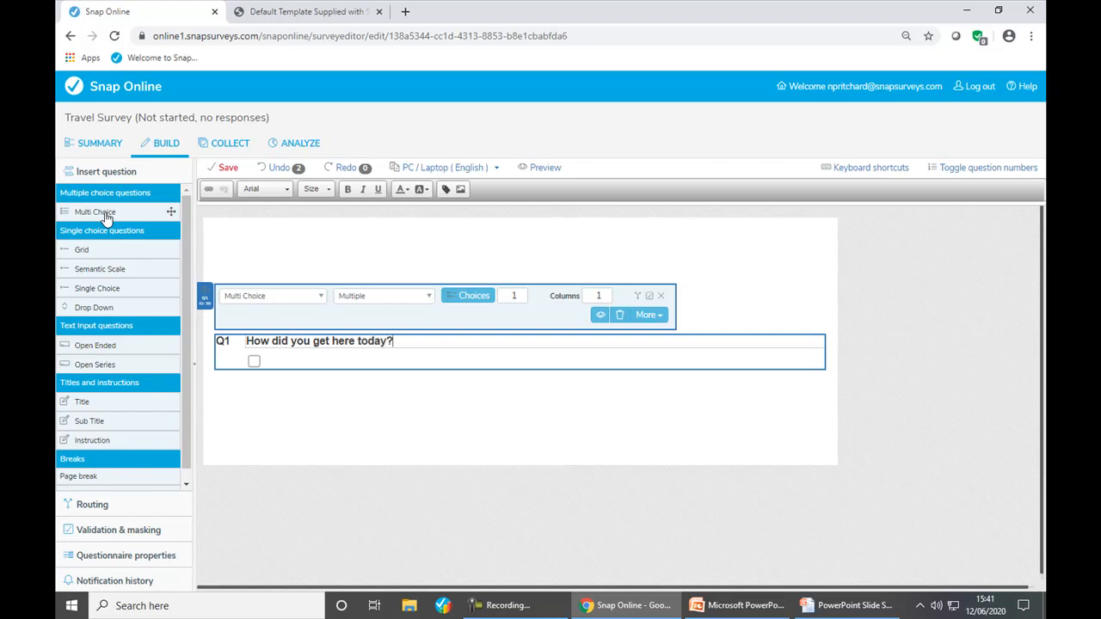
pyautogui.press('Return')
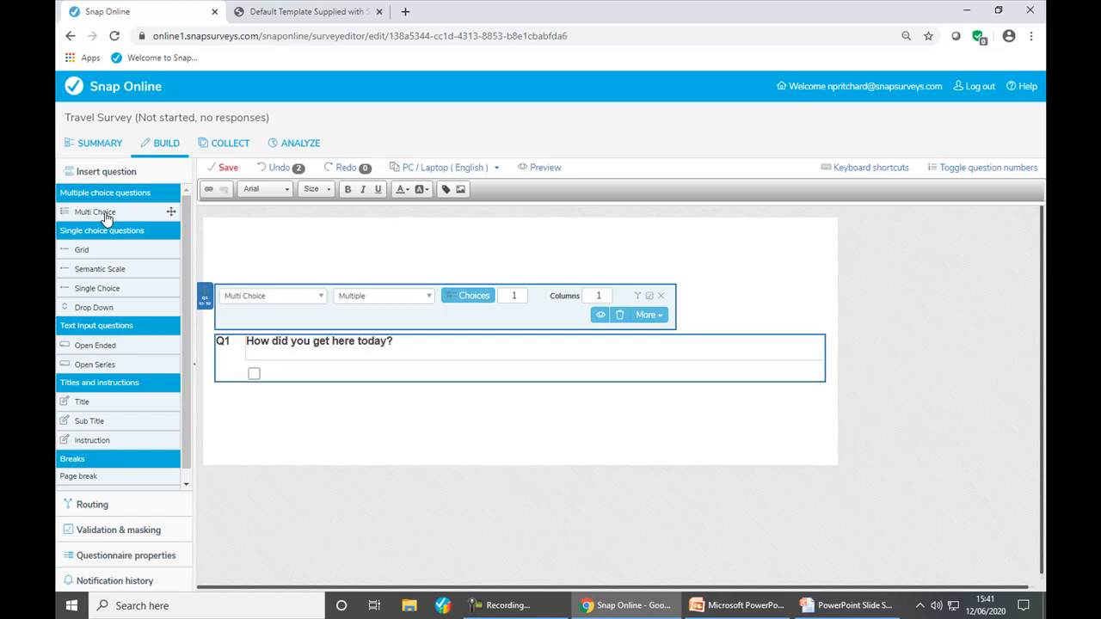
pyautogui.write('(Tick all that apply')
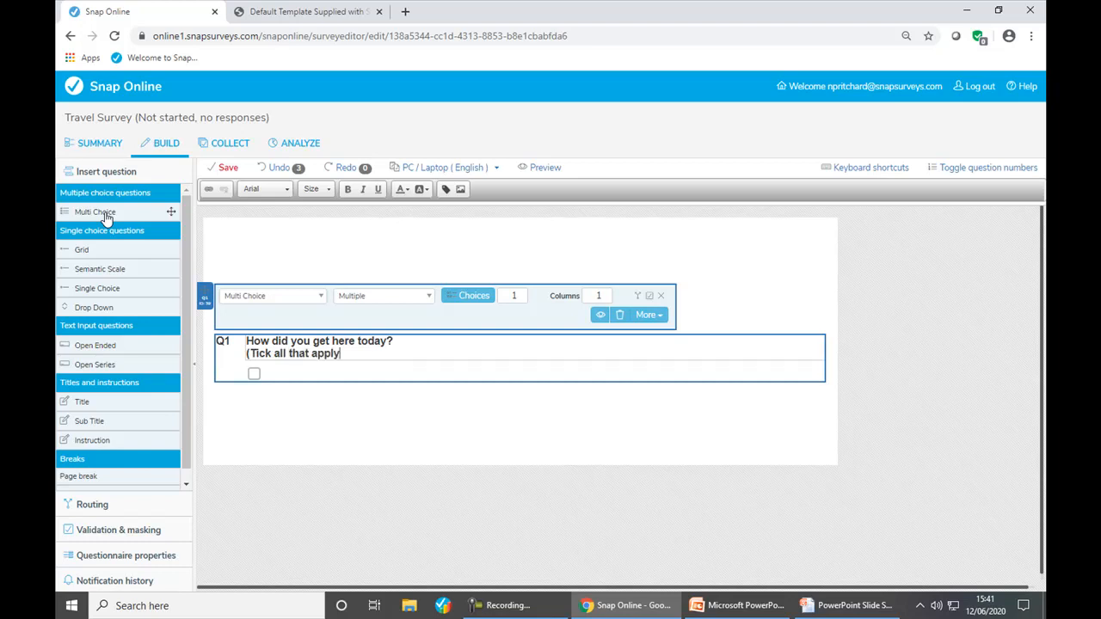
# - Remove the bold from Q1's "(Tick all that apply)" line and set the question's number of choices to 5
pyautogui.tripleClick(247, 352)
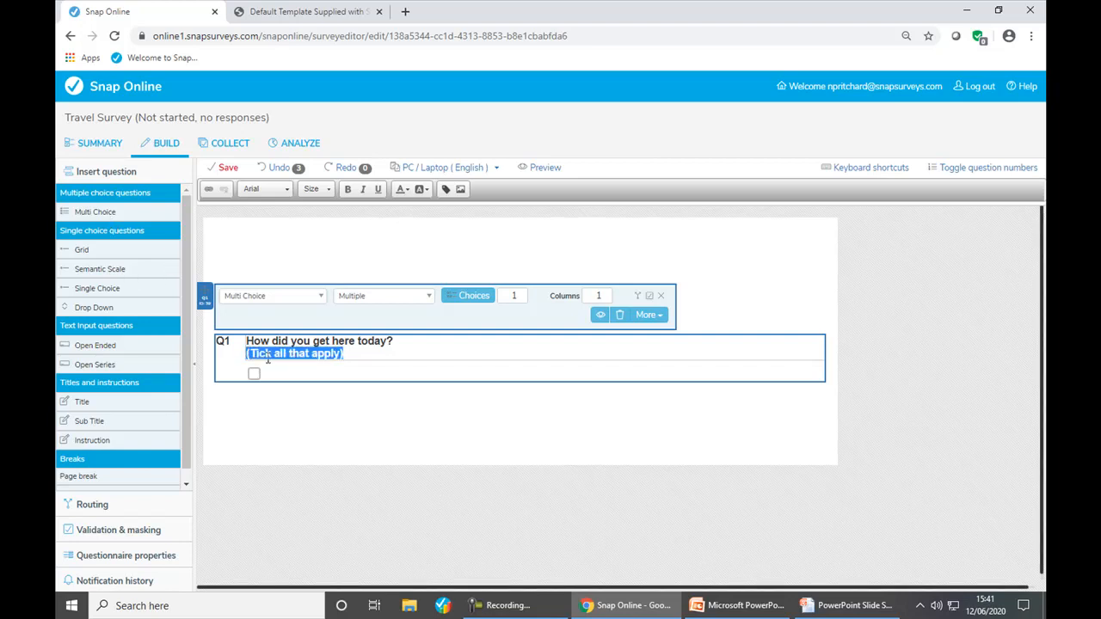
pyautogui.click(349, 196)
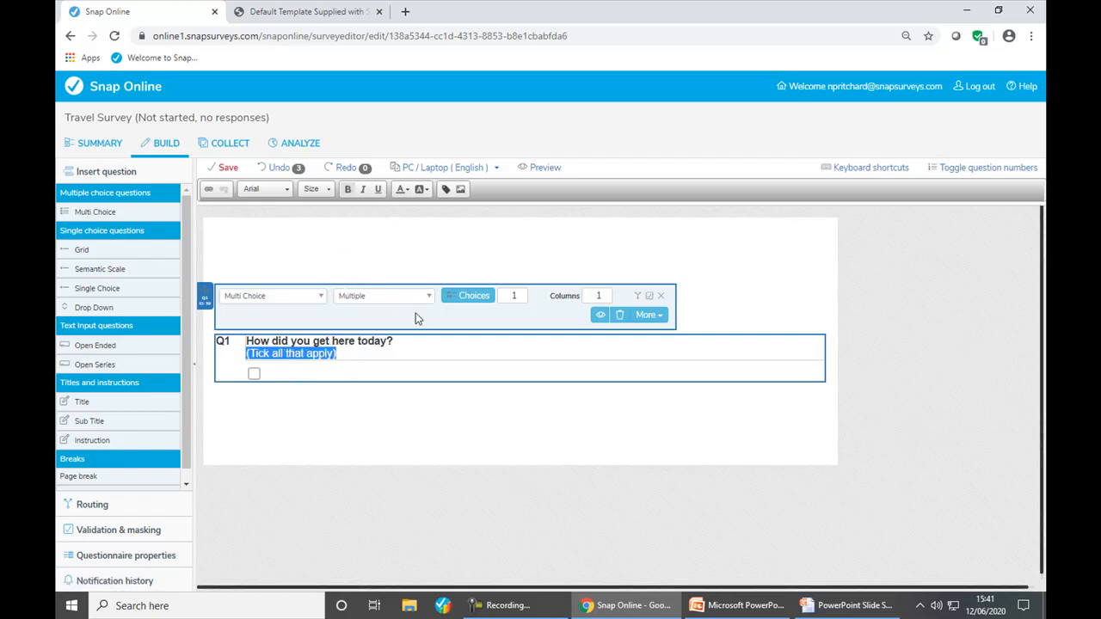
pyautogui.click(521, 293)
pyautogui.click(521, 294)
pyautogui.click(521, 293)
pyautogui.click(521, 293)
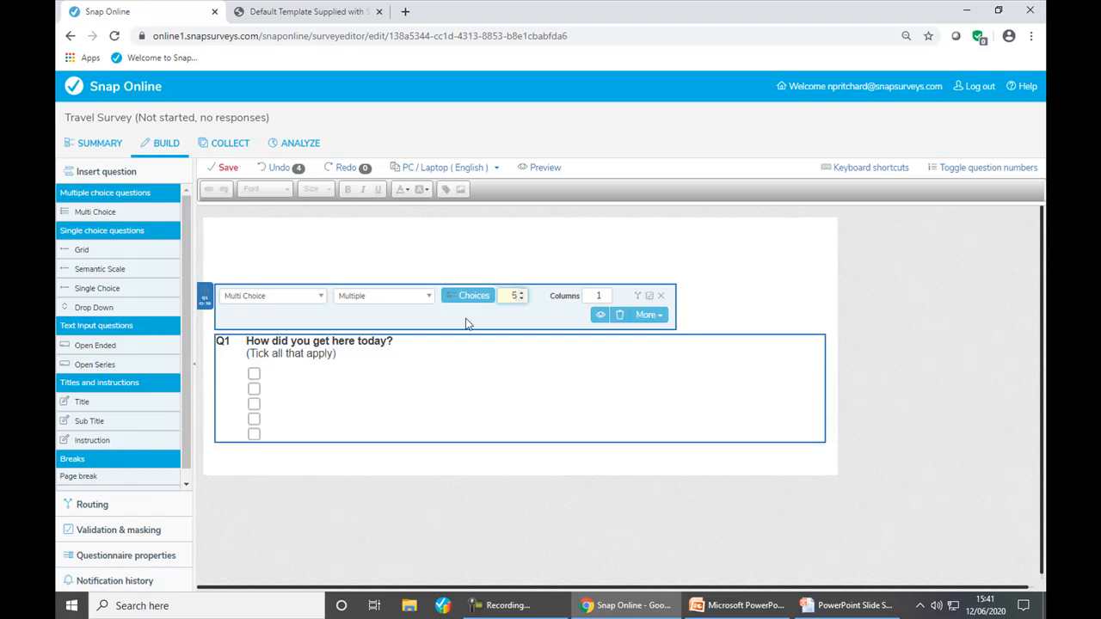
# - Label Q1's five choices Bus, Car, Plane, Train and Other
pyautogui.click(315, 377)
pyautogui.write('Bus')
pyautogui.press('Tab')
pyautogui.write('Car')
pyautogui.press('Tab')
pyautogui.write('Plane')
pyautogui.press('Tab')
pyautogui.write('Train')
pyautogui.press('Tab')
pyautogui.write('Other')
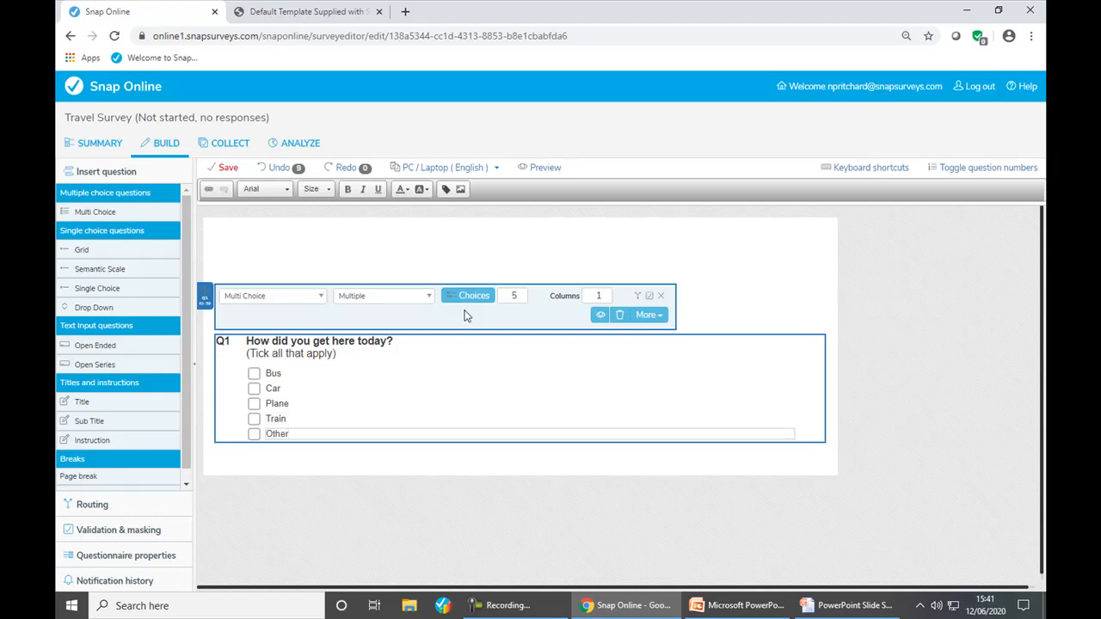
# - Reorder Q1's choices so that Car comes before Bus
pyautogui.click(472, 298)
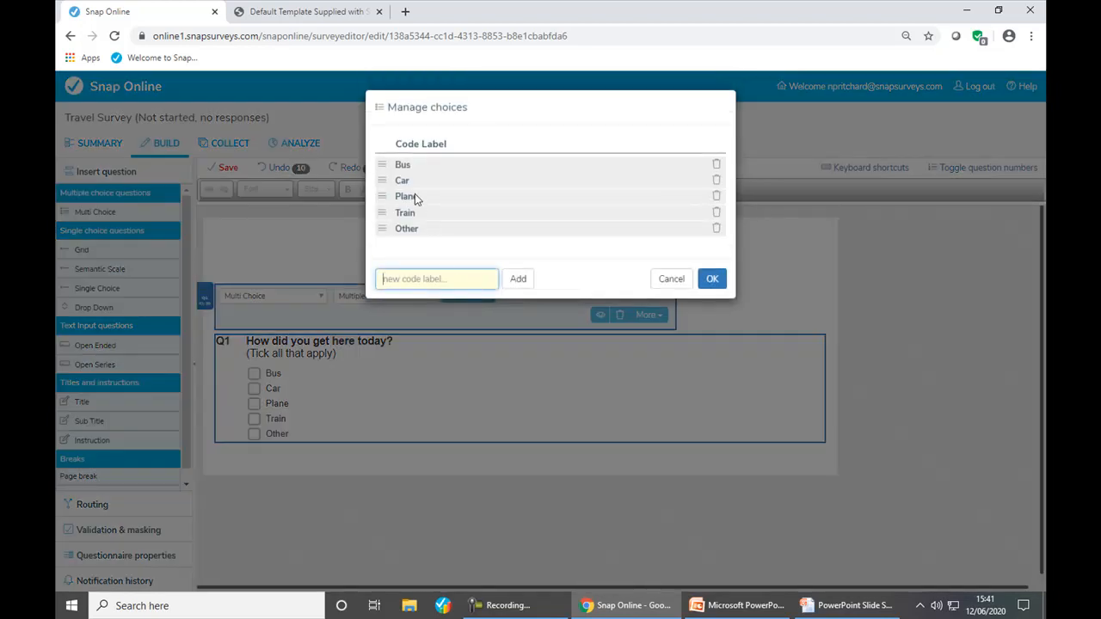
pyautogui.moveTo(382, 179); pyautogui.dragTo(387, 163)
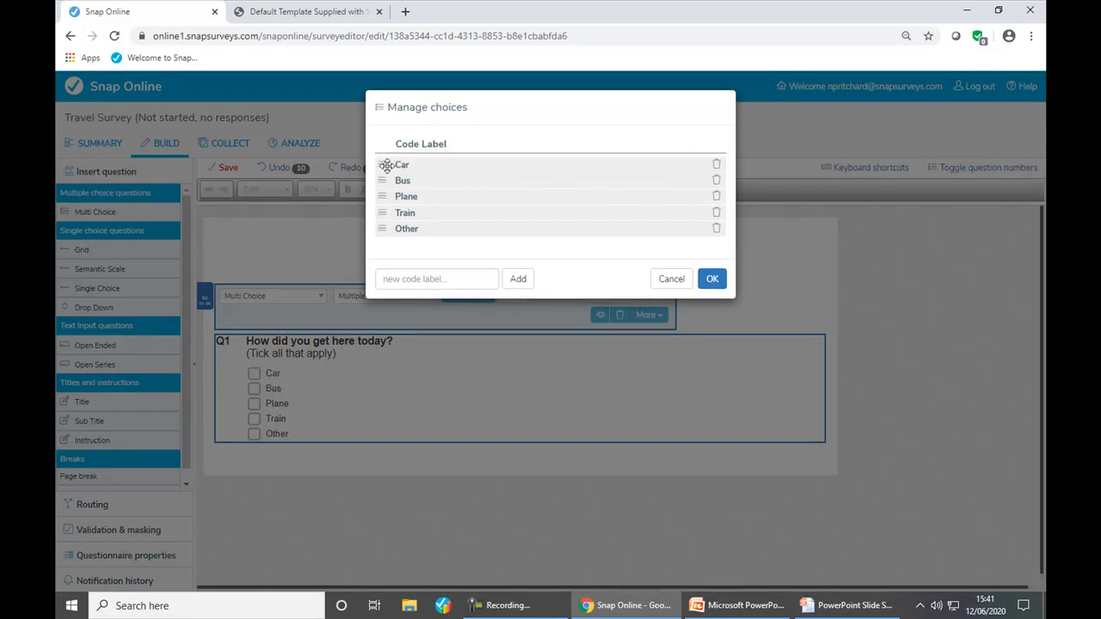
pyautogui.click(411, 278)
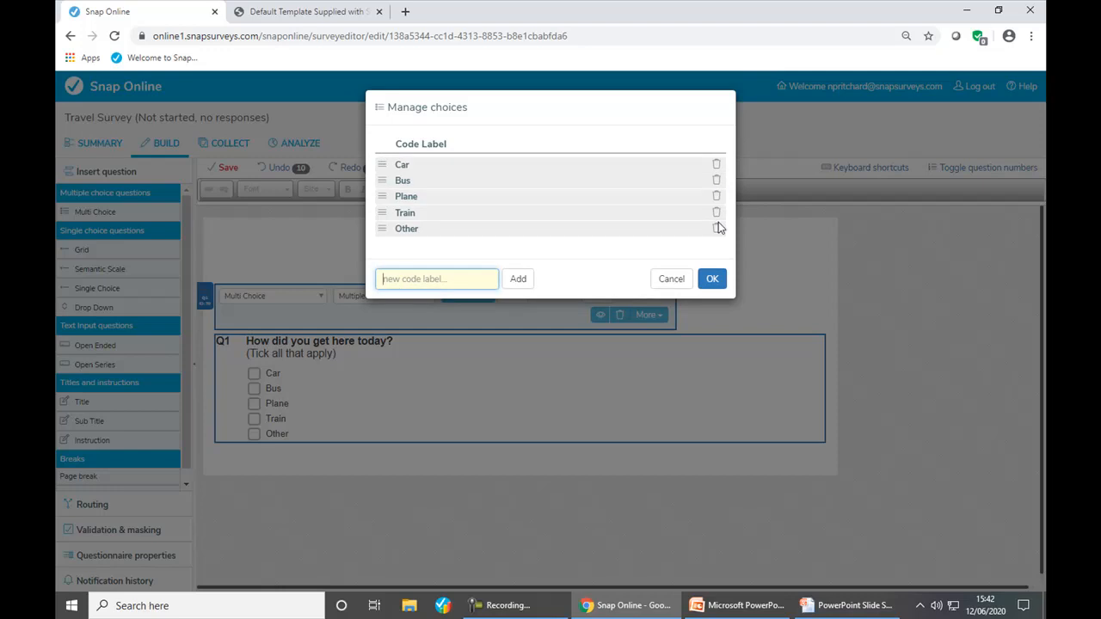
pyautogui.click(712, 279)
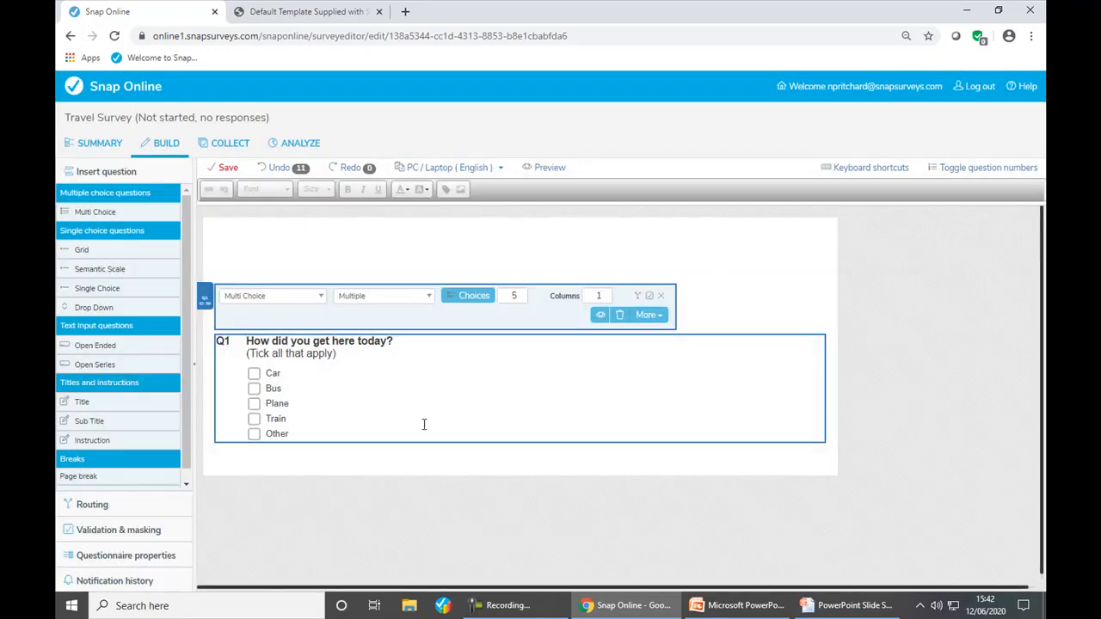
# - Show an other response field under Q1 and give it the text "Please specify"
pyautogui.click(653, 315)
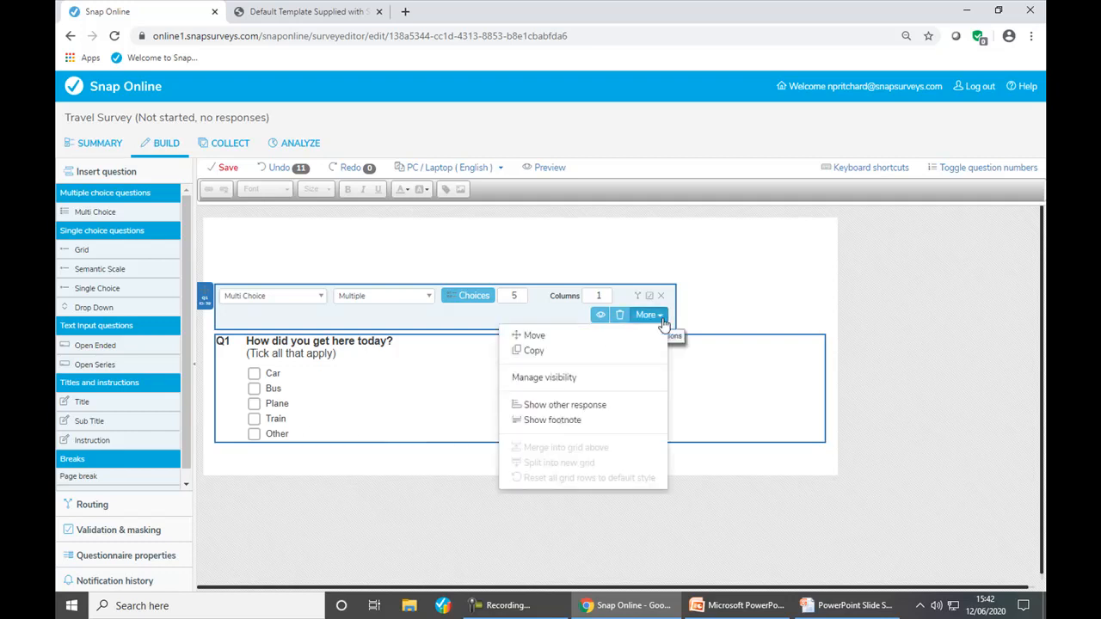
pyautogui.click(611, 406)
pyautogui.click(379, 450)
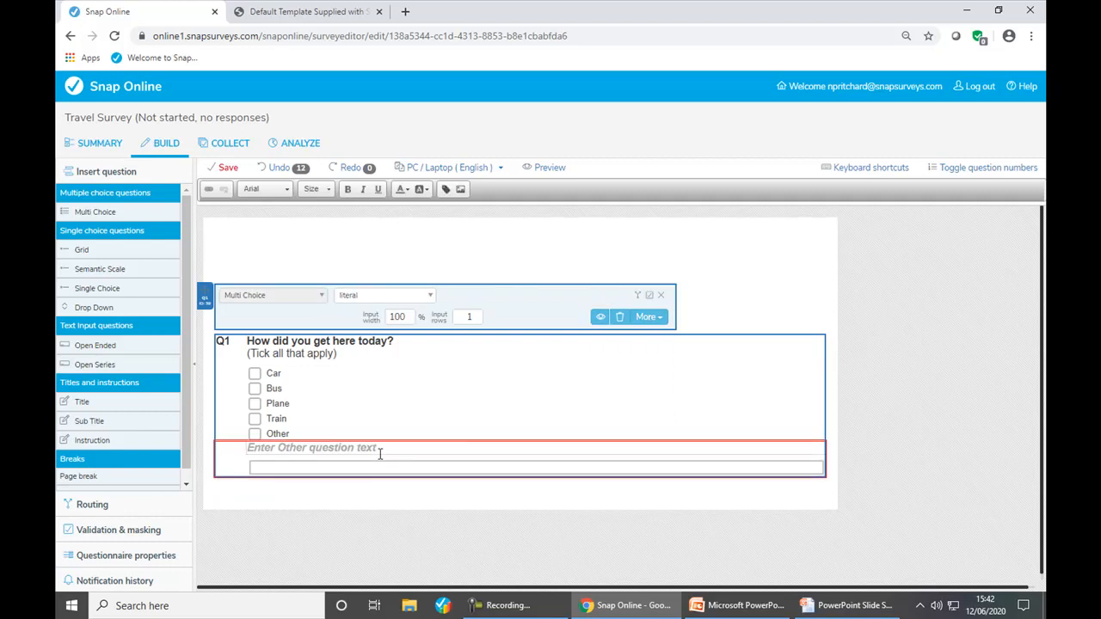
pyautogui.write('Please specify')
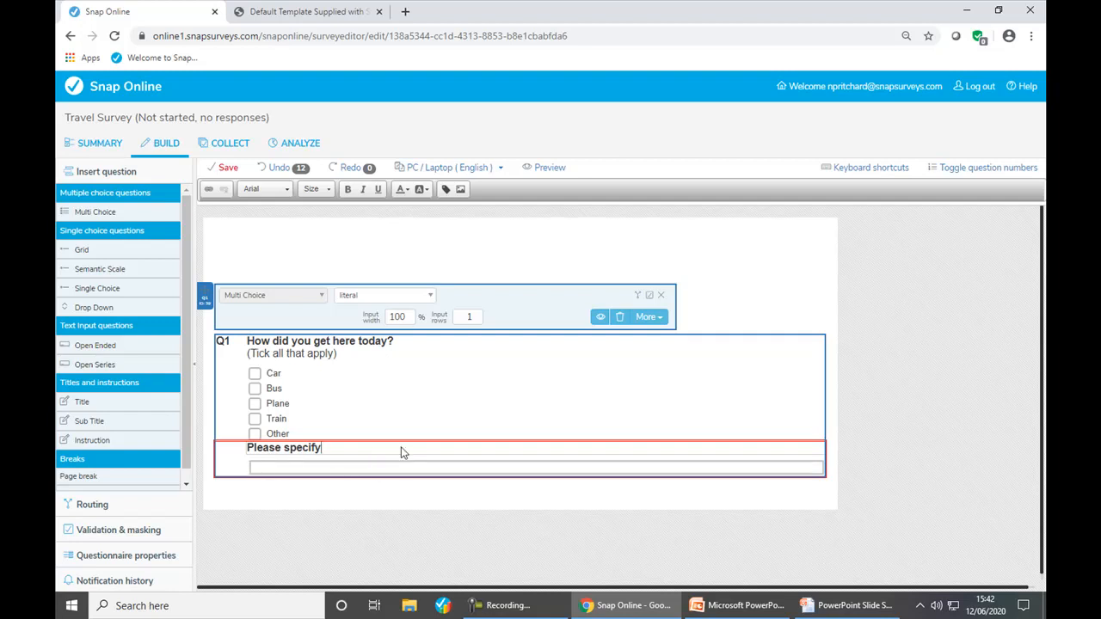
# - Set the "Please specify" field's input width to 30% and its input rows to 2
pyautogui.doubleClick(410, 321)
pyautogui.click(410, 322)
pyautogui.click(411, 322)
pyautogui.click(410, 322)
pyautogui.doubleClick(398, 315)
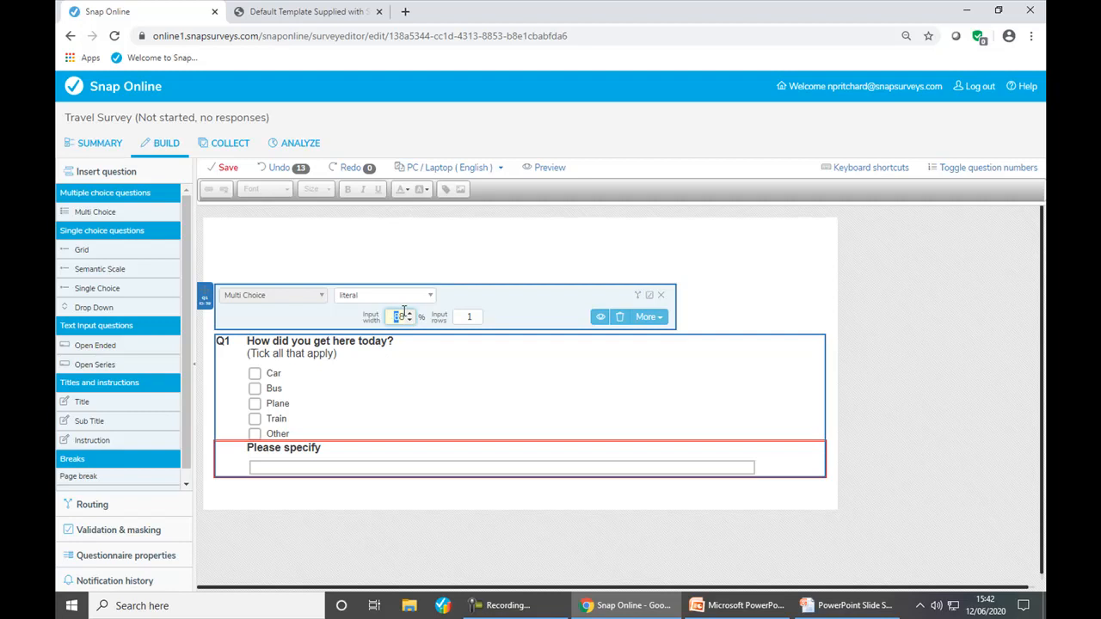
pyautogui.write('30')
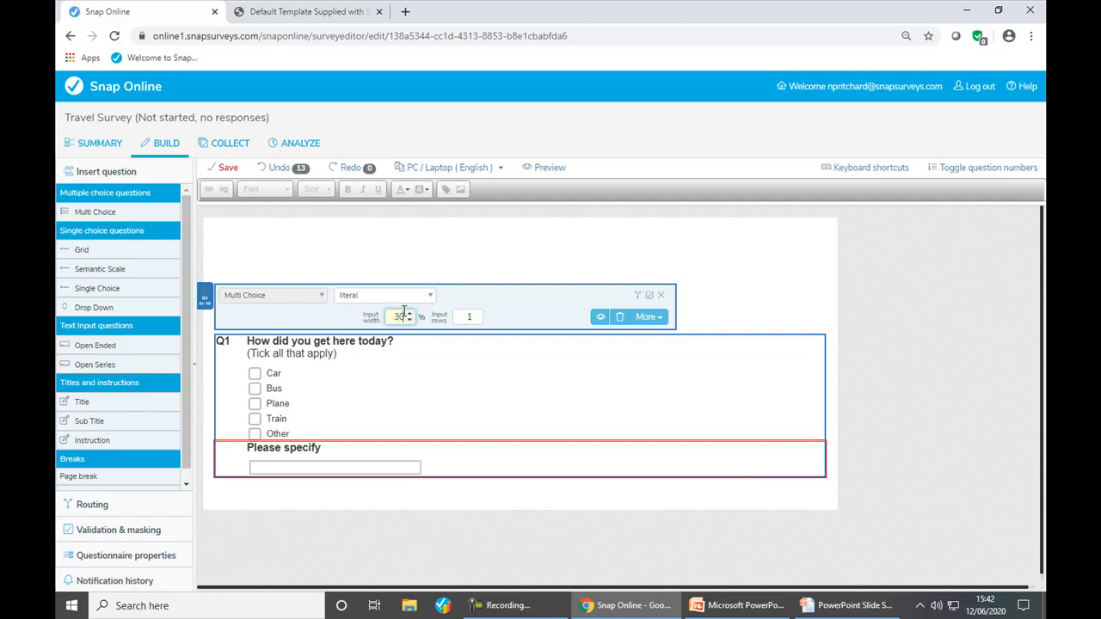
pyautogui.click(478, 314)
pyautogui.click(478, 314)
pyautogui.click(478, 315)
pyautogui.click(476, 321)
pyautogui.click(476, 321)
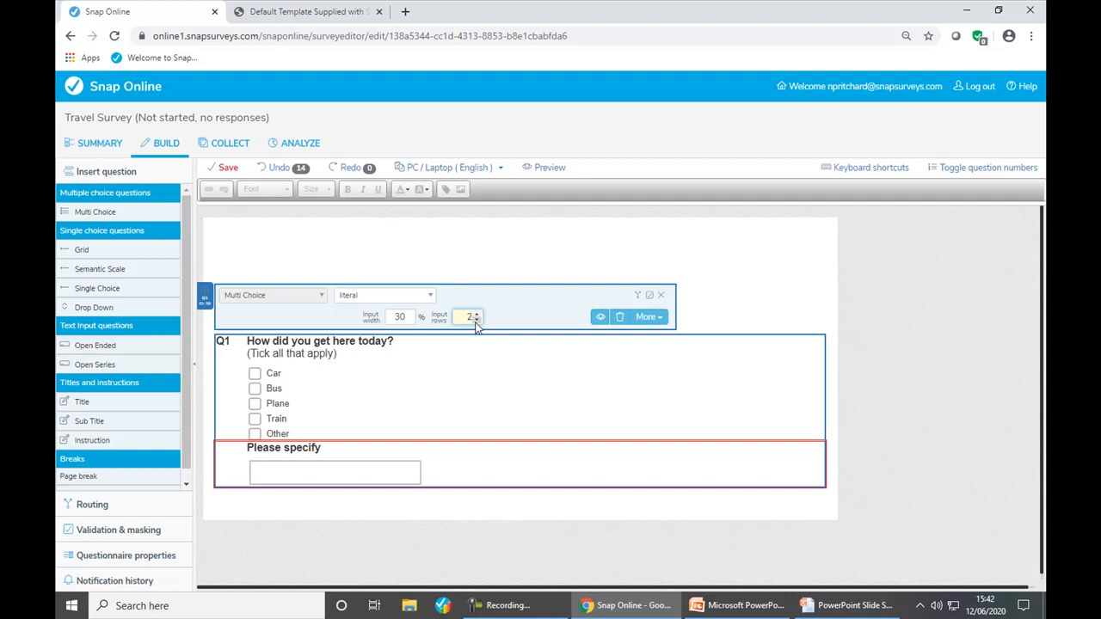
# - Add an Open Ended question reading "How much did you spend getting here today?"
pyautogui.doubleClick(96, 346)
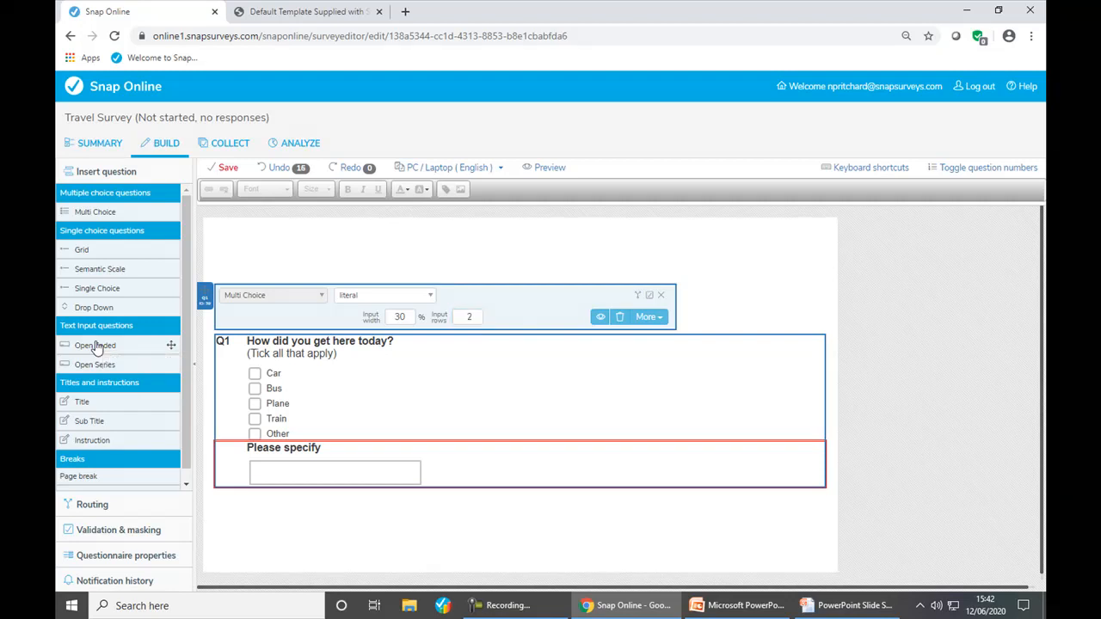
pyautogui.write('How much did you spend getting here')
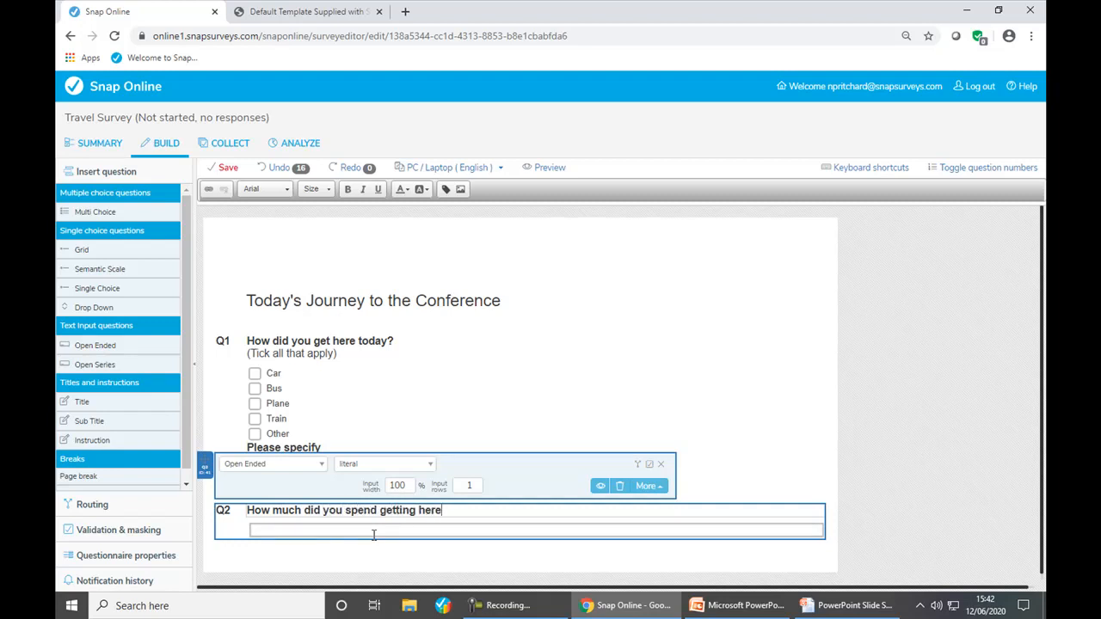
pyautogui.write(' today?')
# - Set Q2's response type to quantity and its input width to 20%
pyautogui.click(435, 465)
pyautogui.scroll(-3, 439, 434)
pyautogui.scroll(-3, 438, 436)
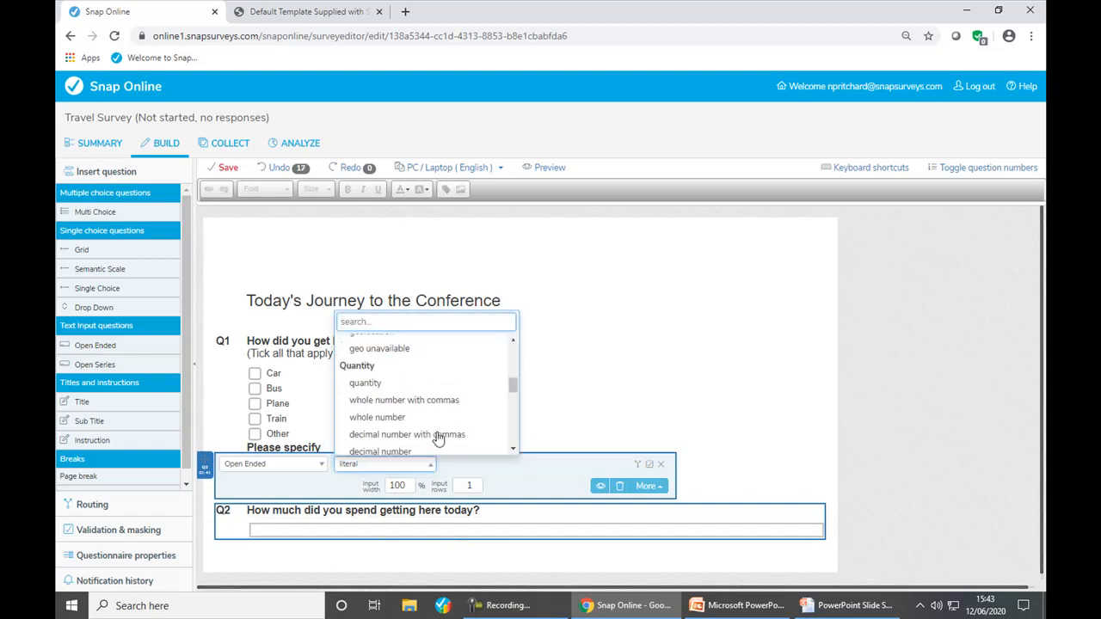
pyautogui.click(381, 380)
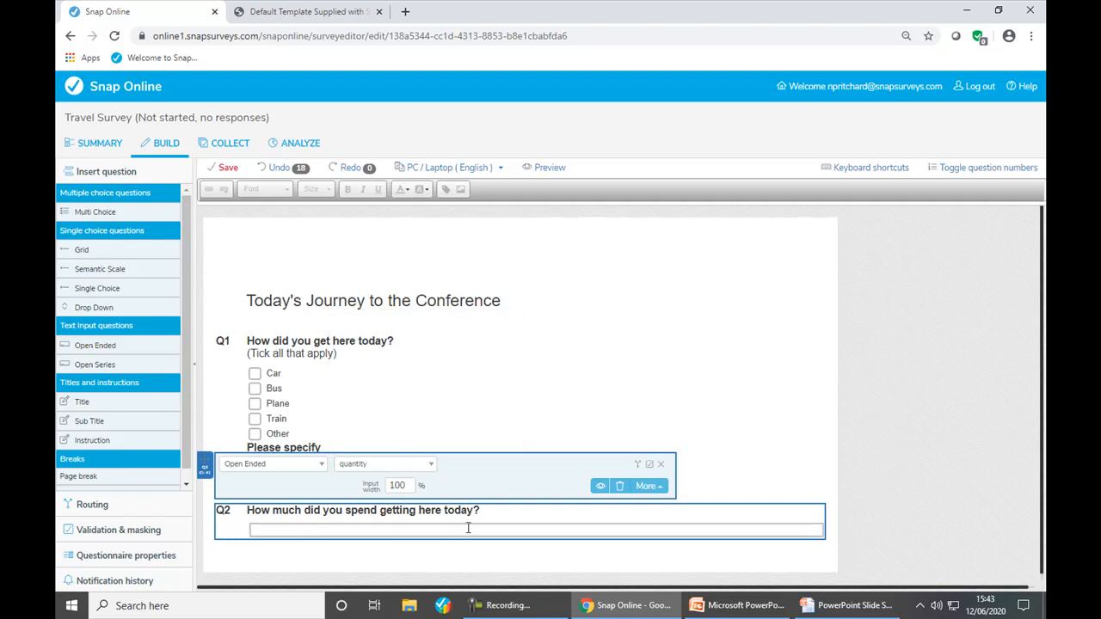
pyautogui.moveTo(404, 486); pyautogui.dragTo(385, 489)
pyautogui.write('20')
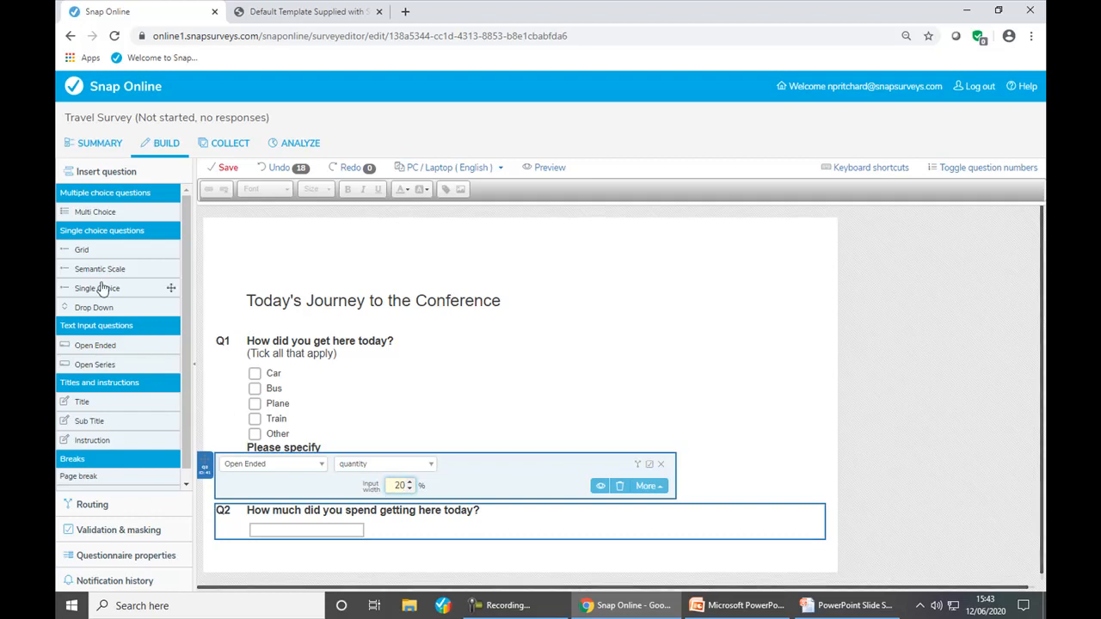
# - Add a Grid question reading "How would you rathe your journey experience today?"
pyautogui.doubleClick(81, 250)
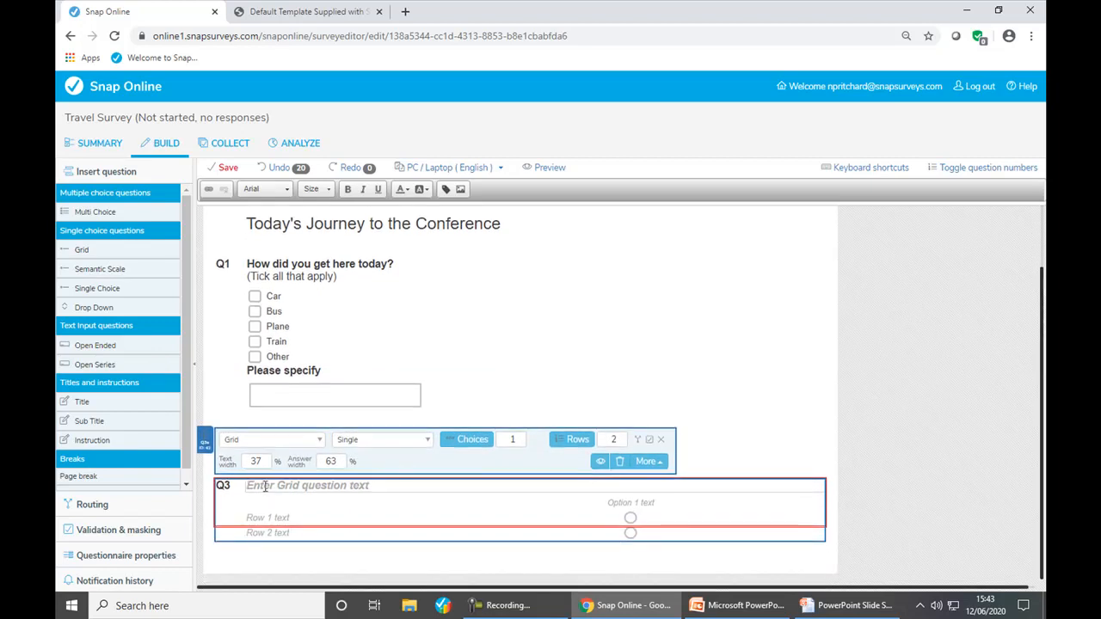
pyautogui.write('H')
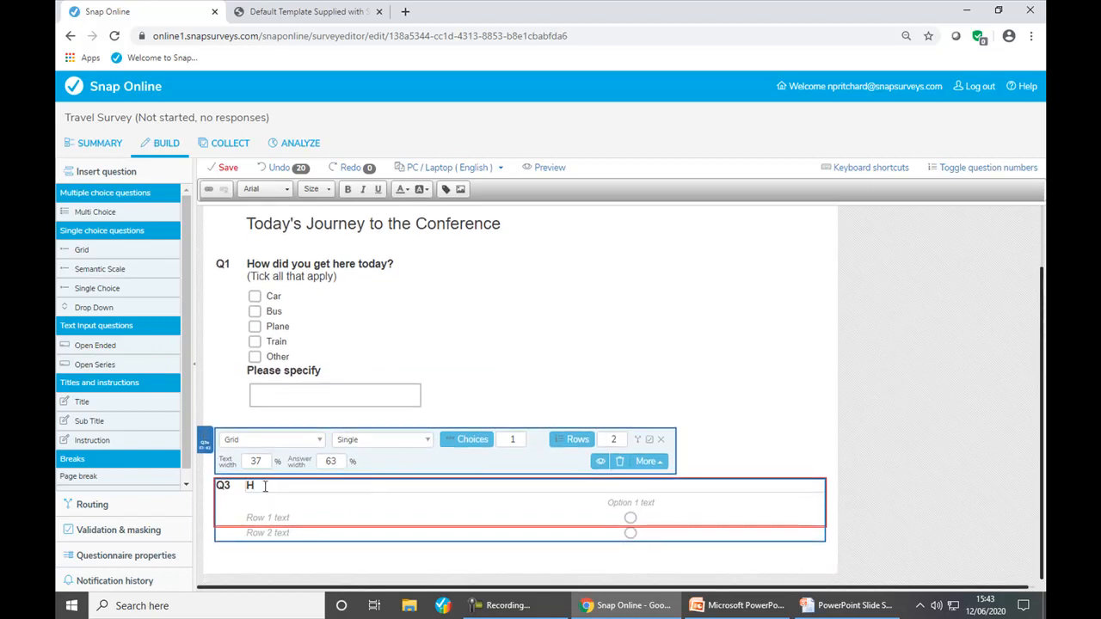
pyautogui.write('ow would y')
pyautogui.write('rathe')
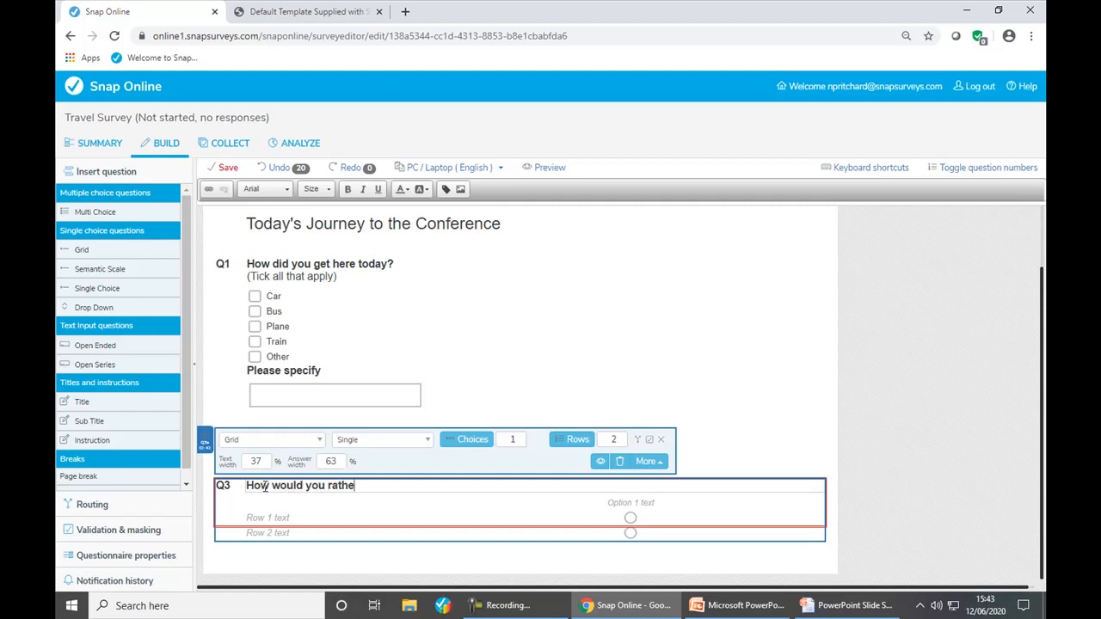
pyautogui.write(' your journey exper')
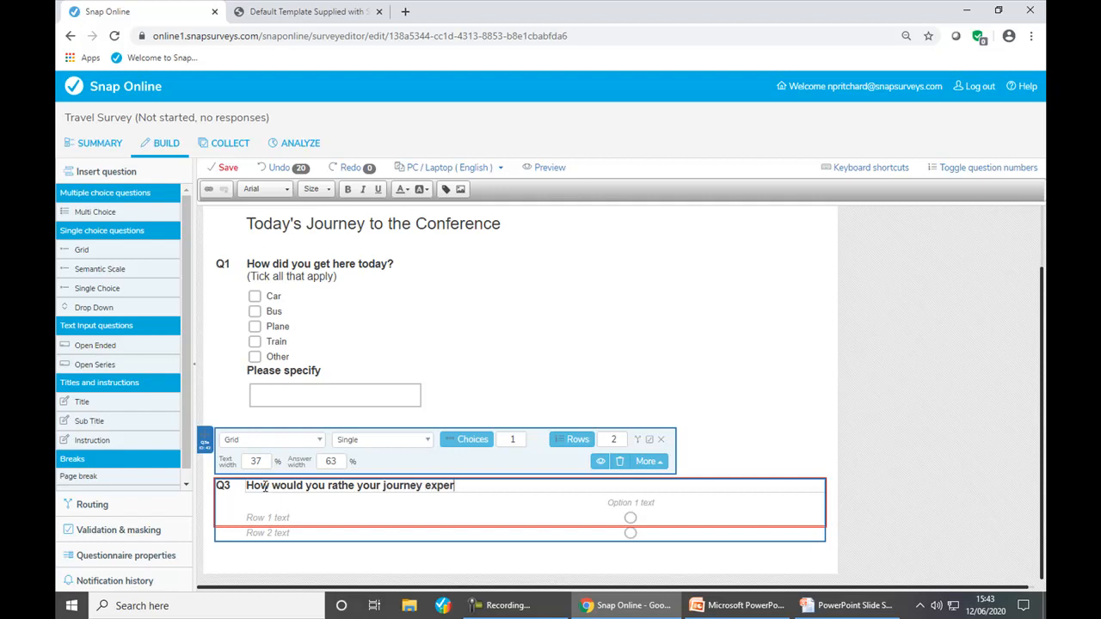
pyautogui.write('ience today?')
# - Set the number of choices in the Q3 grid to 5
pyautogui.click(521, 436)
pyautogui.click(520, 436)
pyautogui.click(521, 435)
pyautogui.click(520, 436)
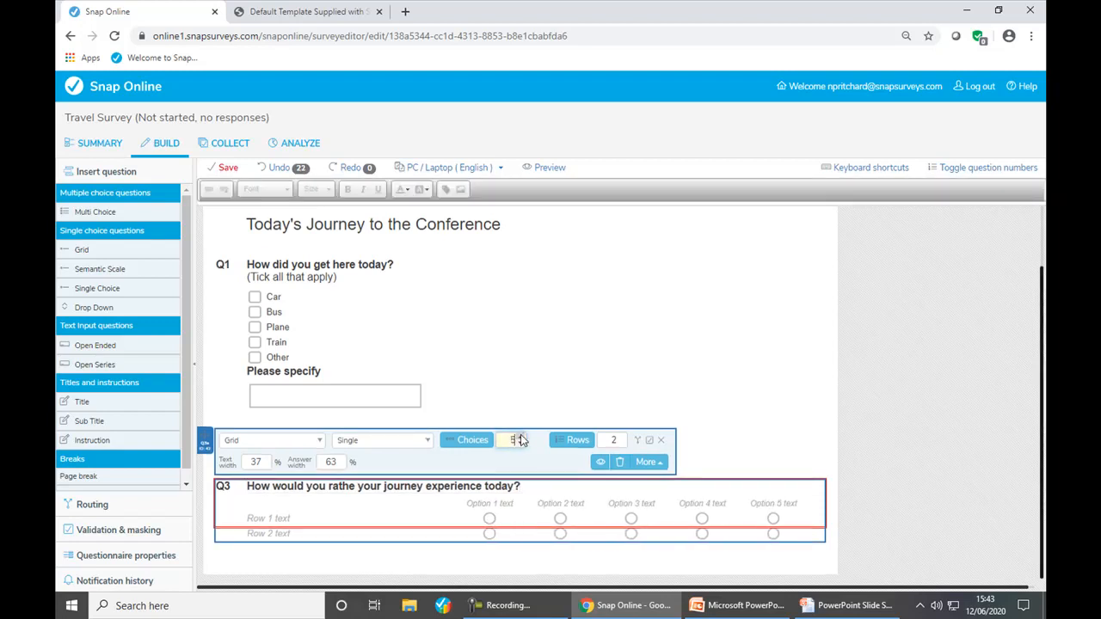
# - Set the Q3 grid to 4 rows and label its choices Very Poor, Poor, OK, Good and Very Good
pyautogui.click(619, 437)
pyautogui.click(620, 437)
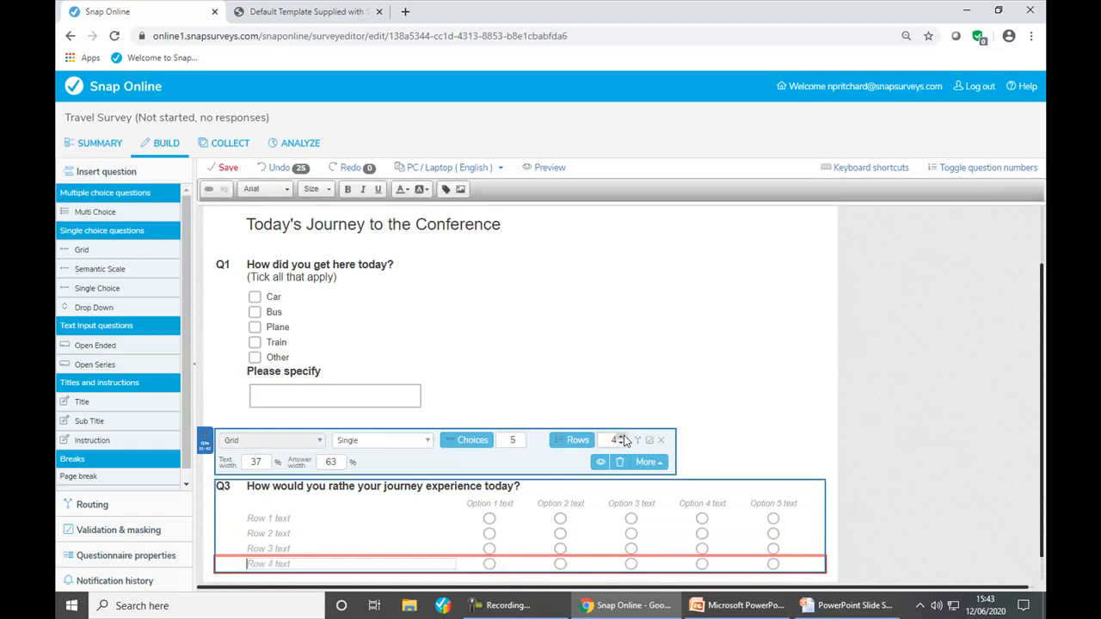
pyautogui.click(506, 507)
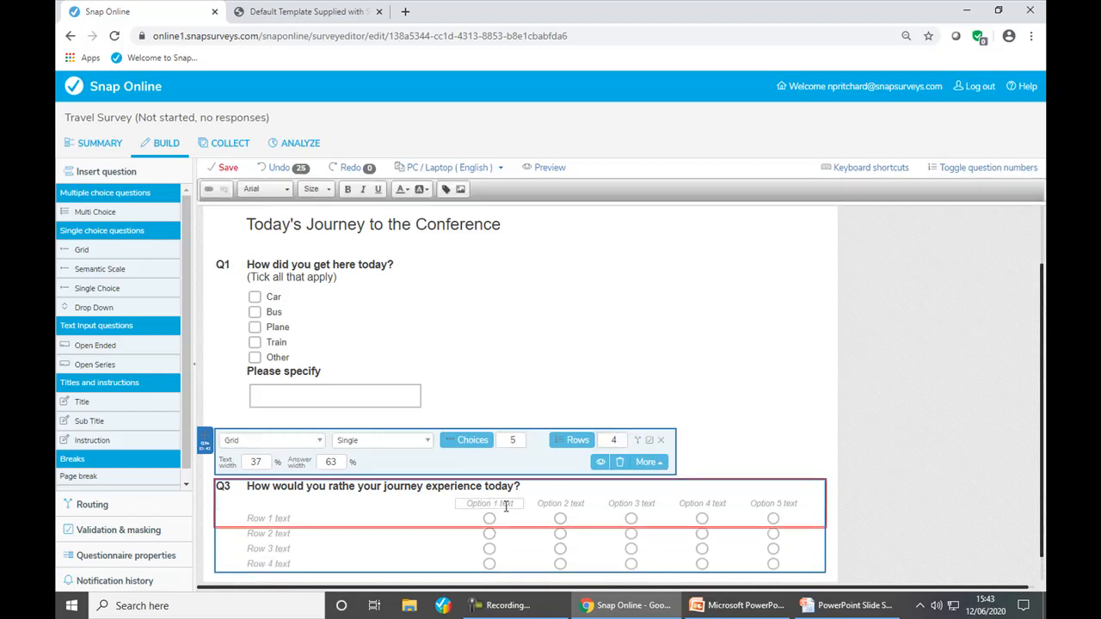
pyautogui.write('Very Poor')
pyautogui.press('Tab')
pyautogui.write('Poor')
pyautogui.press('Tab')
pyautogui.write('OK')
pyautogui.press('Tab')
pyautogui.write('Good')
pyautogui.press('Tab')
pyautogui.write('Very')
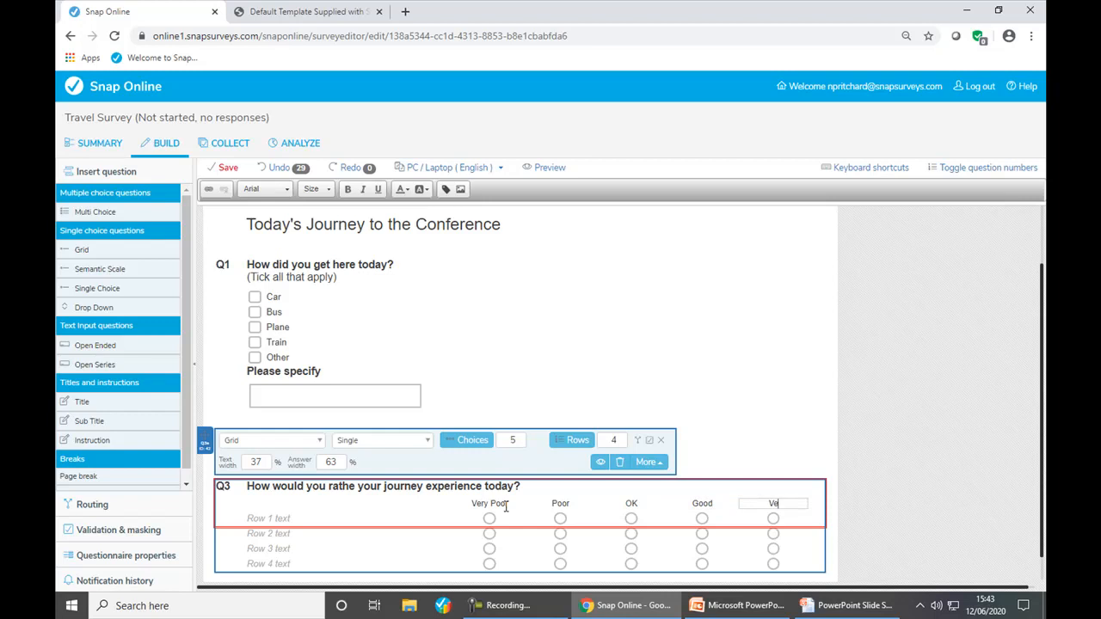
pyautogui.write(' Good')
# - Label the Q3 grid rows Price, Convenience, Punctuality and Comfort
pyautogui.click(254, 518)
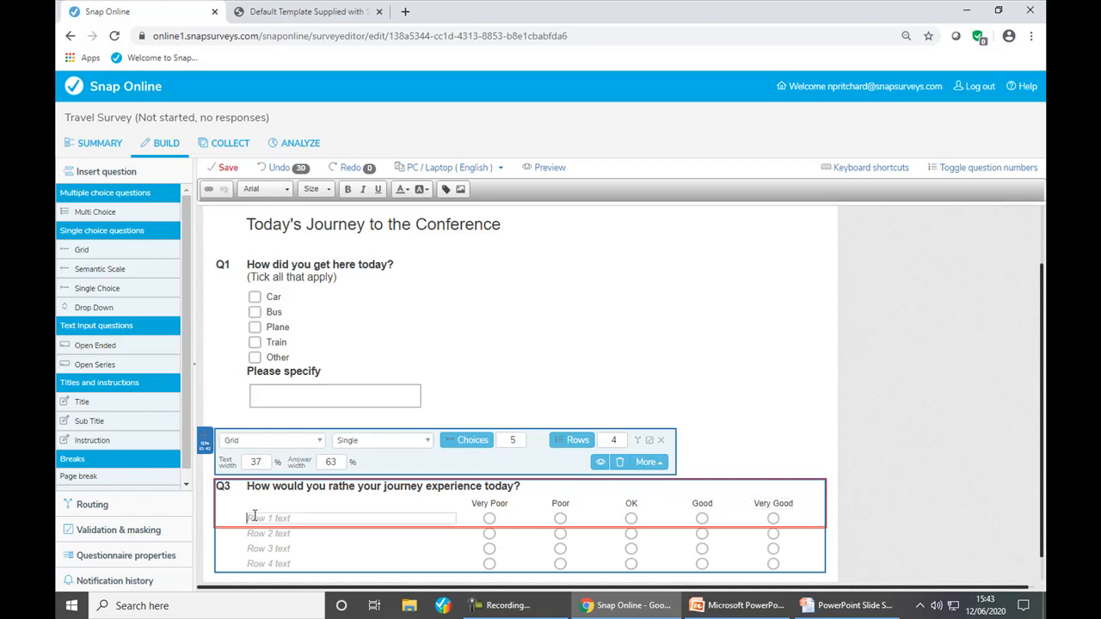
pyautogui.write('ride')
pyautogui.press('Tab')
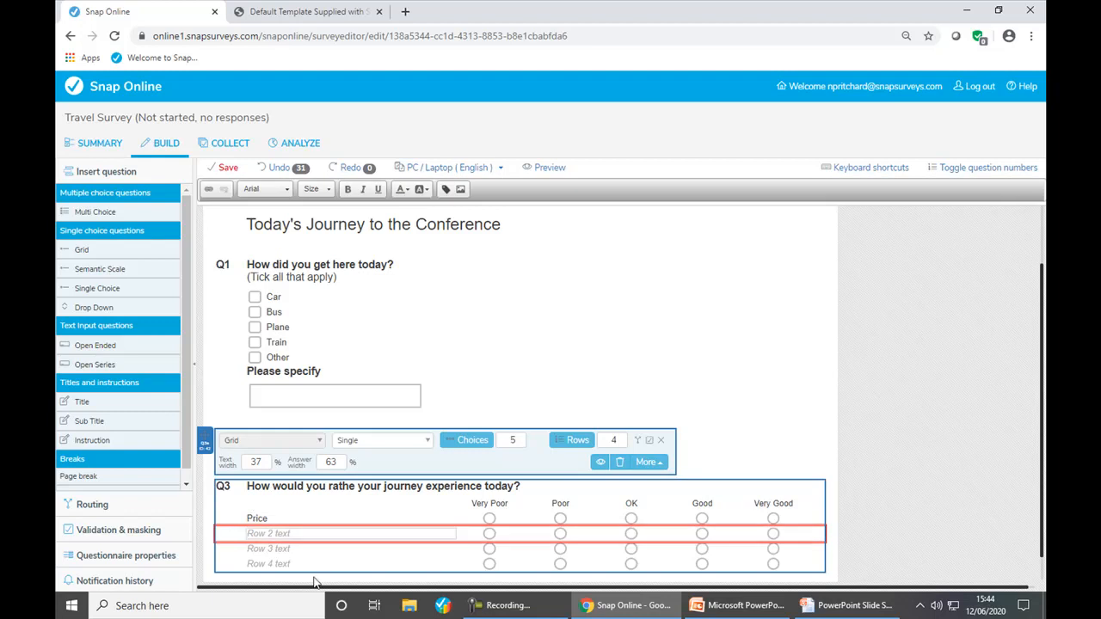
pyautogui.write('Convenience')
pyautogui.press('Tab')
pyautogui.write('Punctuality')
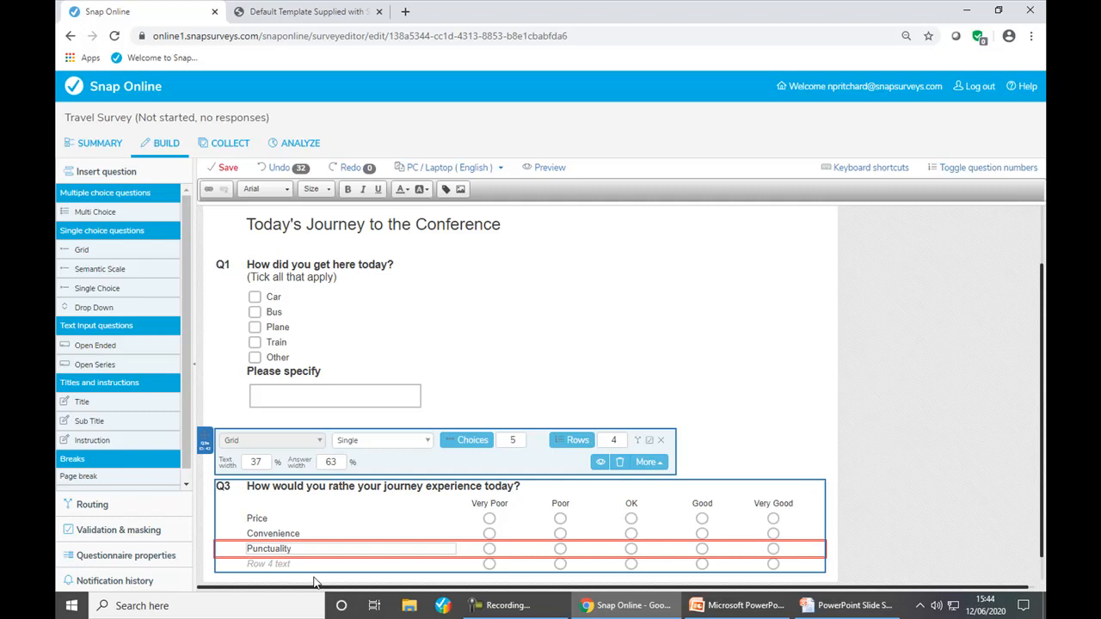
pyautogui.press('Tab')
pyautogui.write('Comfor')
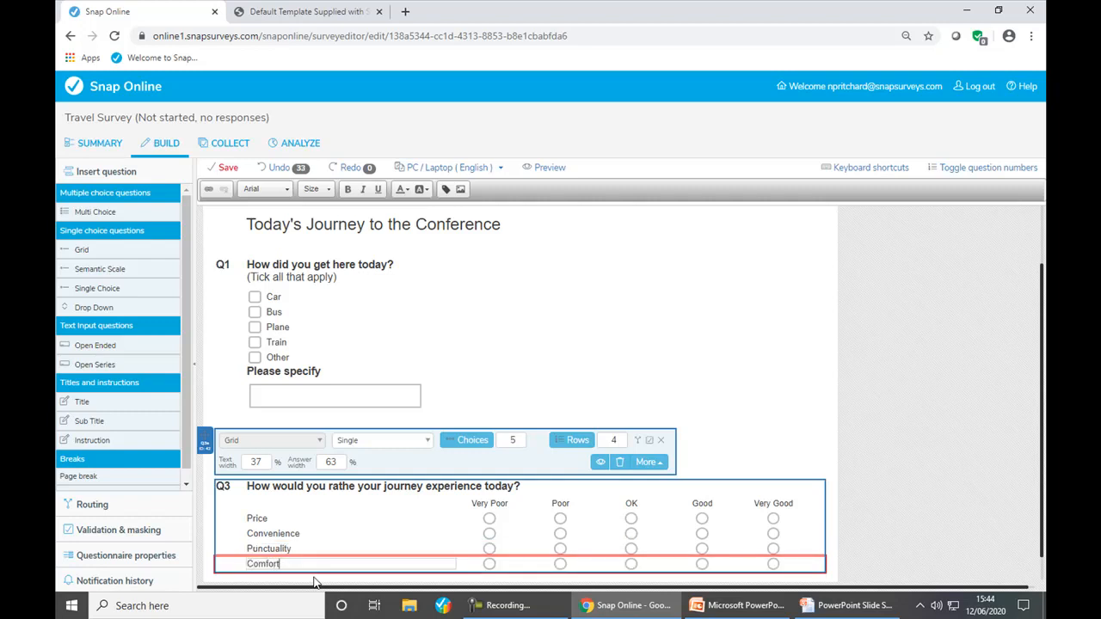
pyautogui.write('t')
pyautogui.click(286, 537)
pyautogui.click(277, 549)
pyautogui.click(277, 564)
pyautogui.click(270, 520)
pyautogui.click(267, 534)
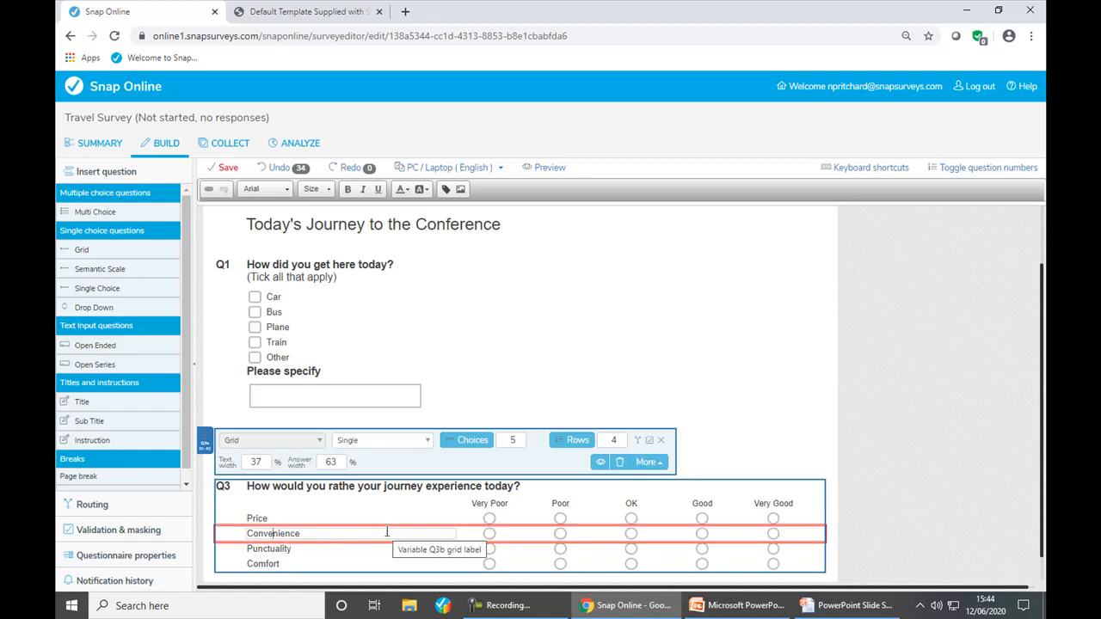
# - Set the text width of the Q3 grid to 50%
pyautogui.click(268, 459)
pyautogui.click(269, 459)
pyautogui.click(269, 459)
pyautogui.click(269, 459)
pyautogui.click(269, 459)
pyautogui.click(268, 459)
pyautogui.click(266, 459)
pyautogui.click(265, 459)
pyautogui.click(265, 458)
pyautogui.click(266, 458)
pyautogui.click(266, 458)
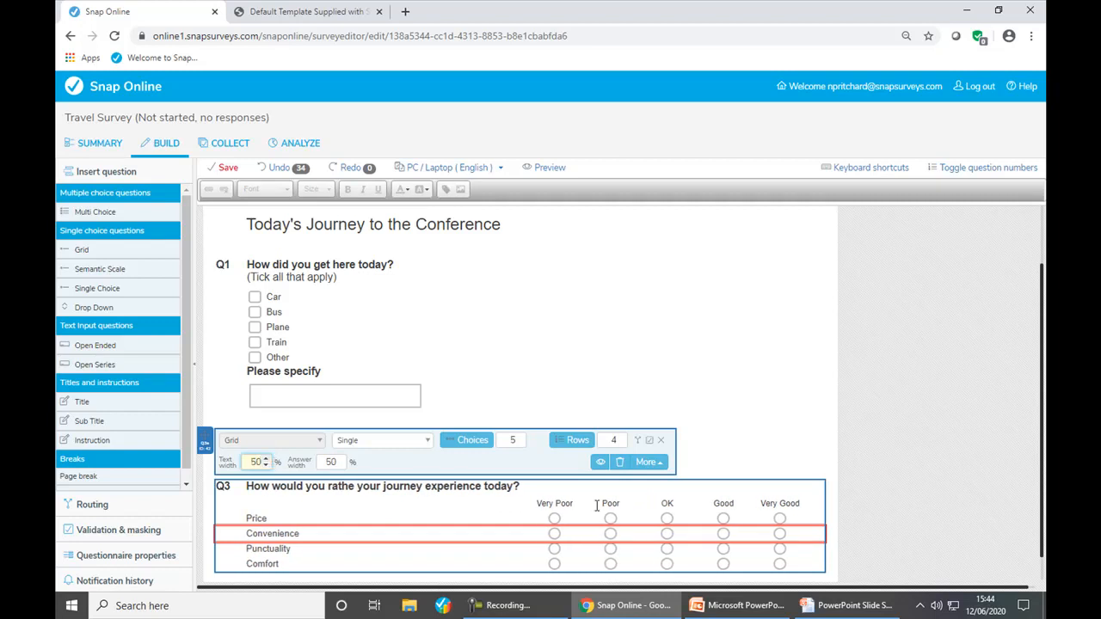
# - Set the answer width of the Q3 grid to 61%
pyautogui.click(338, 456)
pyautogui.click(341, 458)
pyautogui.click(341, 459)
pyautogui.click(341, 458)
pyautogui.click(341, 459)
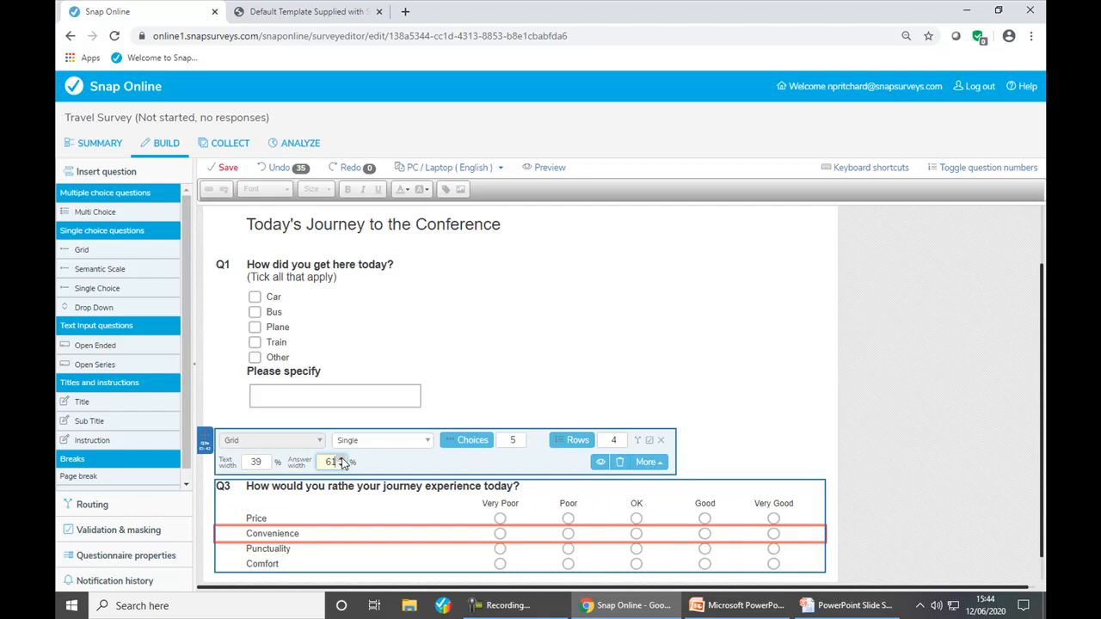
# - Add a Single Choice question reading "Are you male or female" below the grid
pyautogui.doubleClick(93, 289)
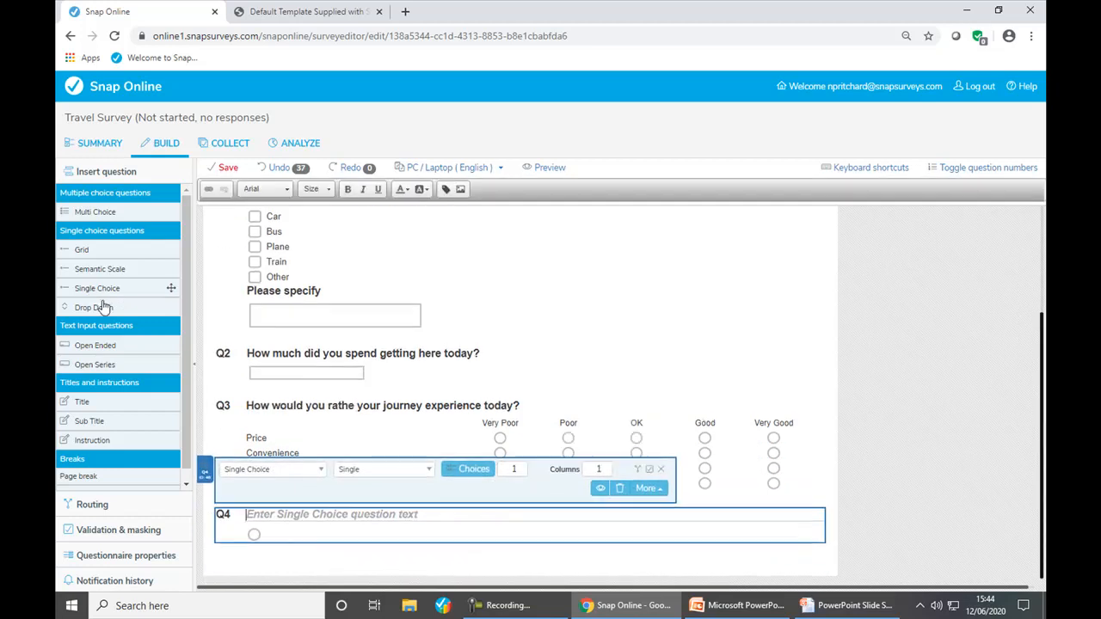
pyautogui.write('Are yo')
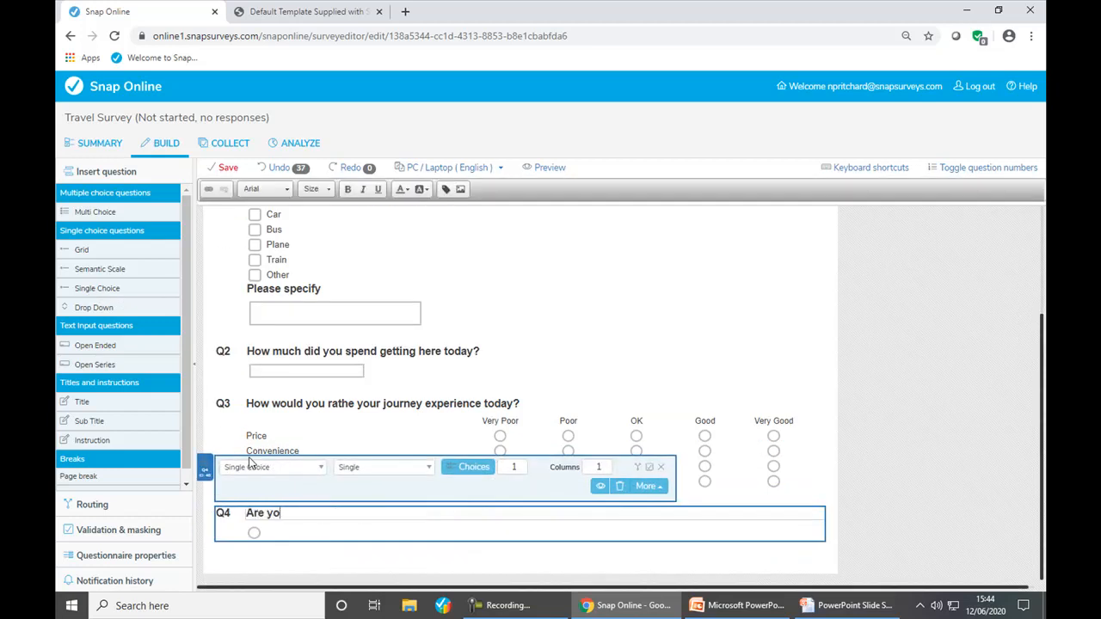
pyautogui.write('u male or female')
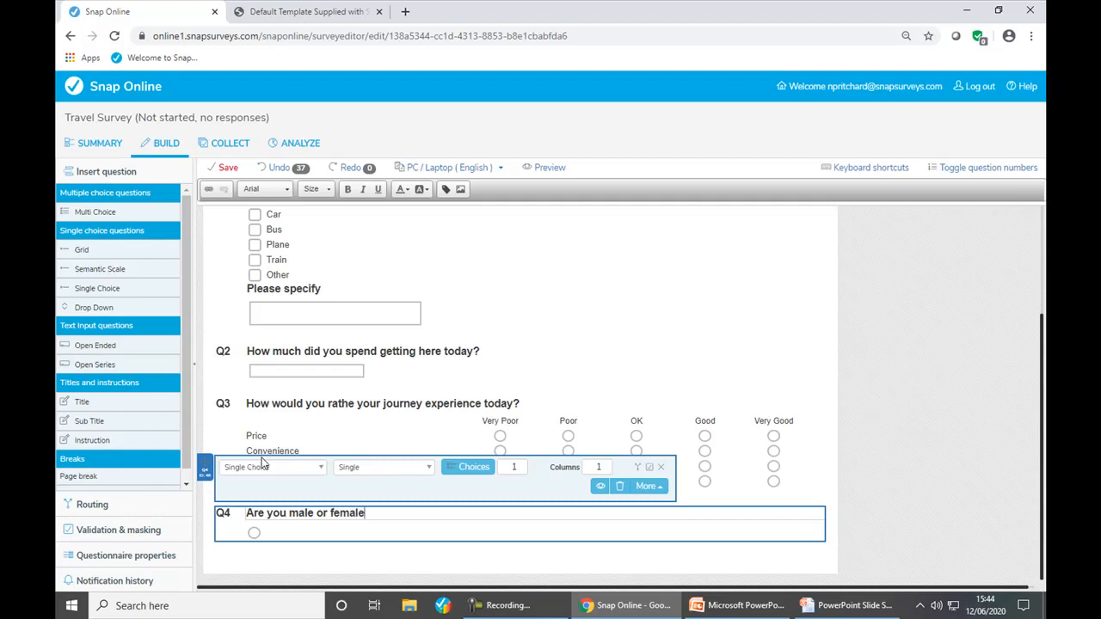
# - Give Q4 two choices labelled Male and Female
pyautogui.click(521, 463)
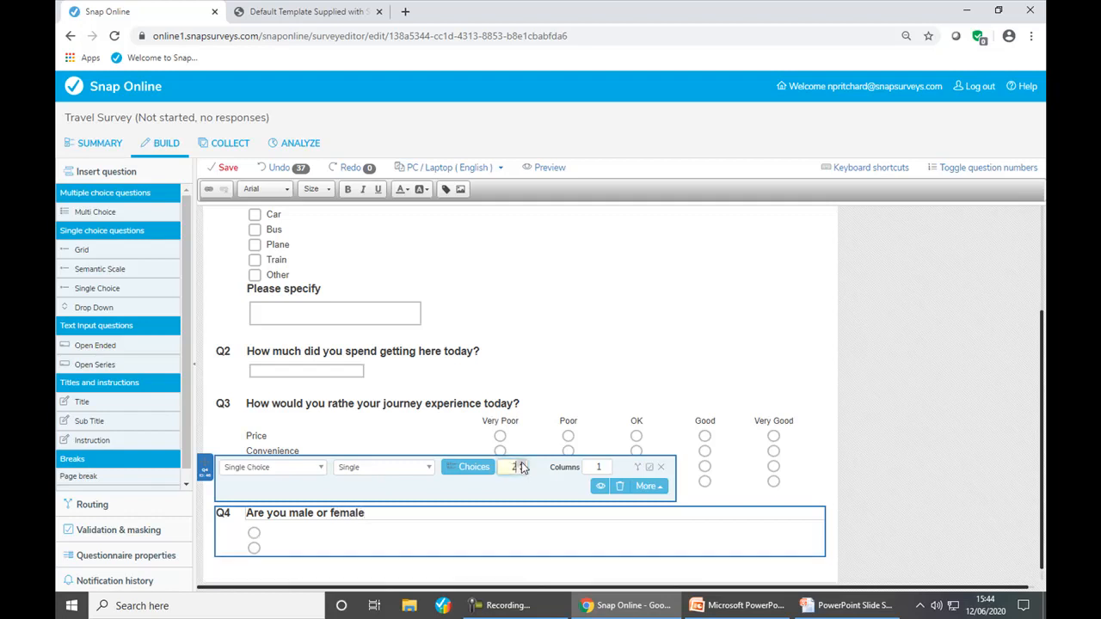
pyautogui.click(272, 533)
pyautogui.write('Male')
pyautogui.press('Return')
pyautogui.write('Female')
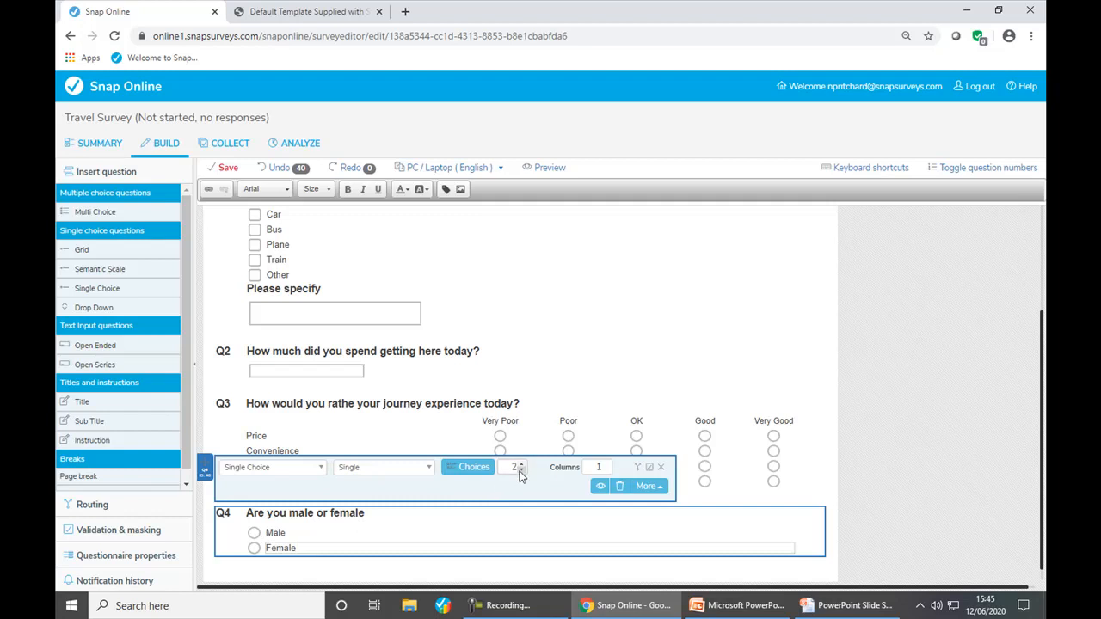
# - Try the Q4 choices in 2 columns and return them to 1 column
pyautogui.click(606, 464)
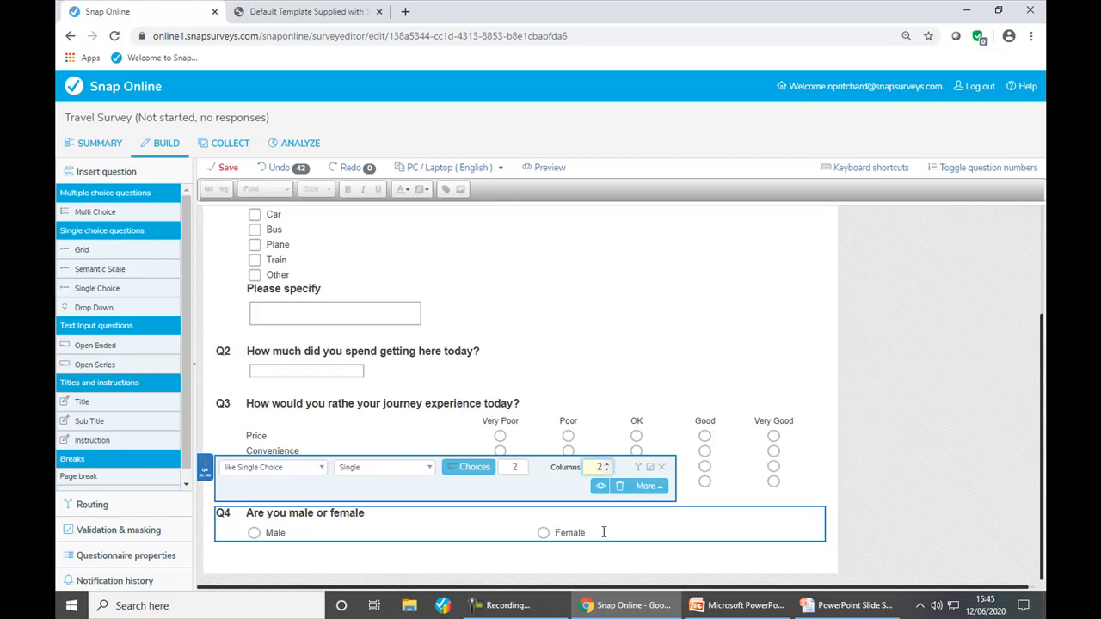
pyautogui.click(606, 470)
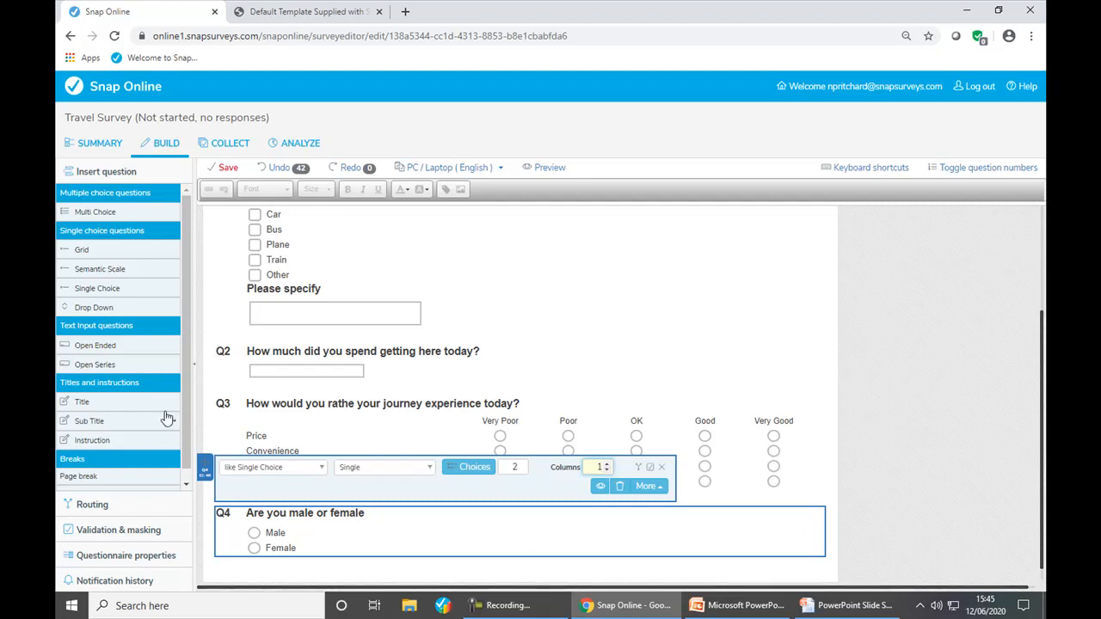
# - Add a Drop Down question reading "What age band do you belong to?" after Q4
pyautogui.doubleClick(95, 308)
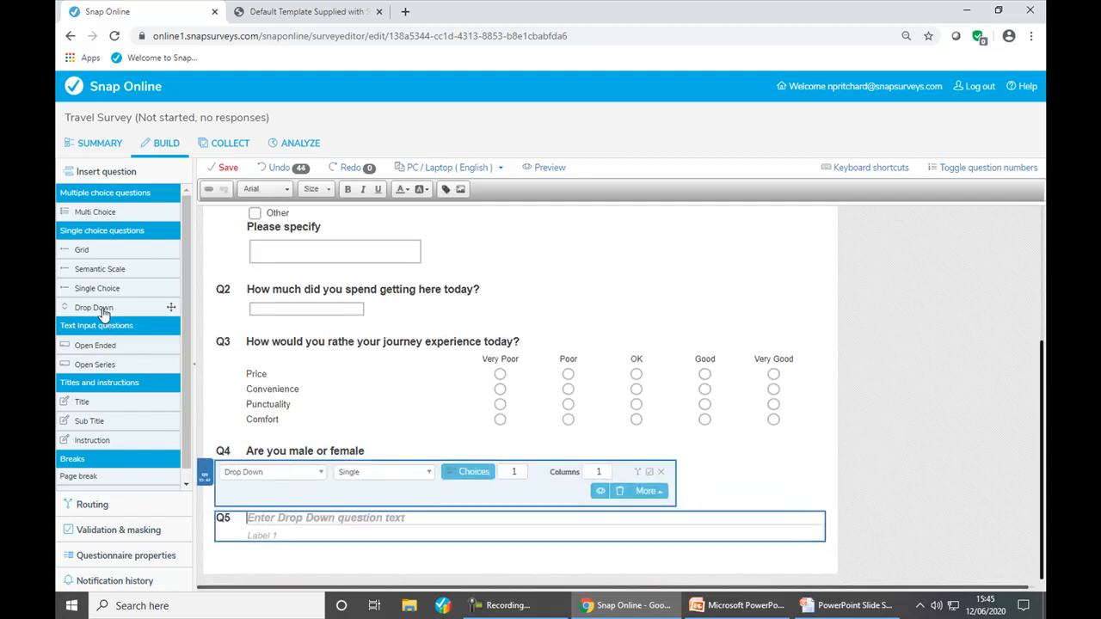
pyautogui.write('What age band')
pyautogui.write(' t')
pyautogui.write('do ')
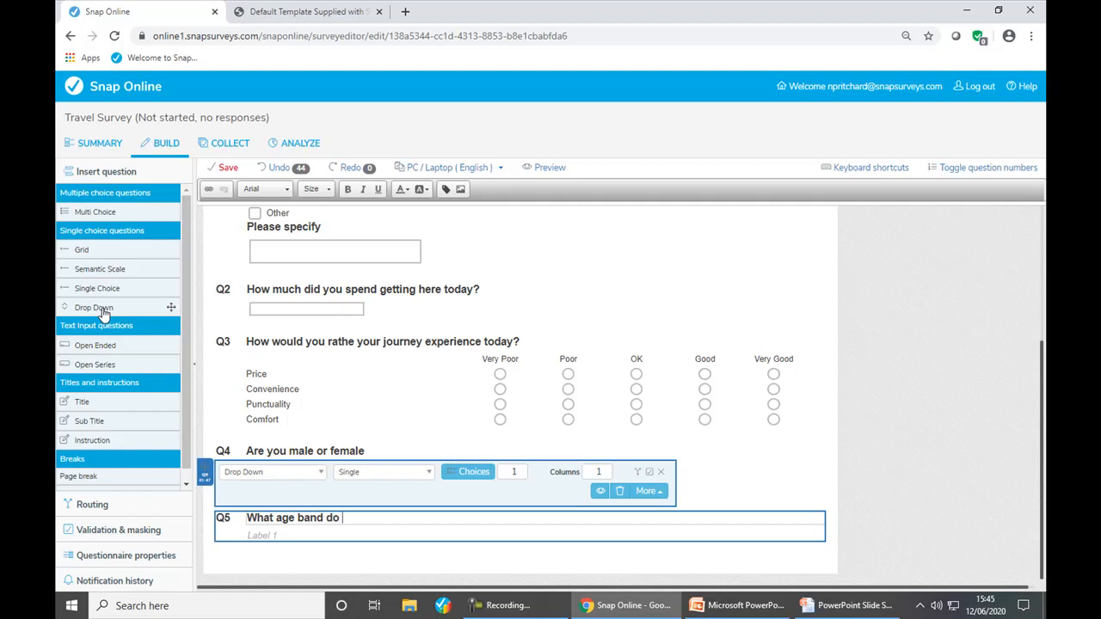
pyautogui.write('you belong to?')
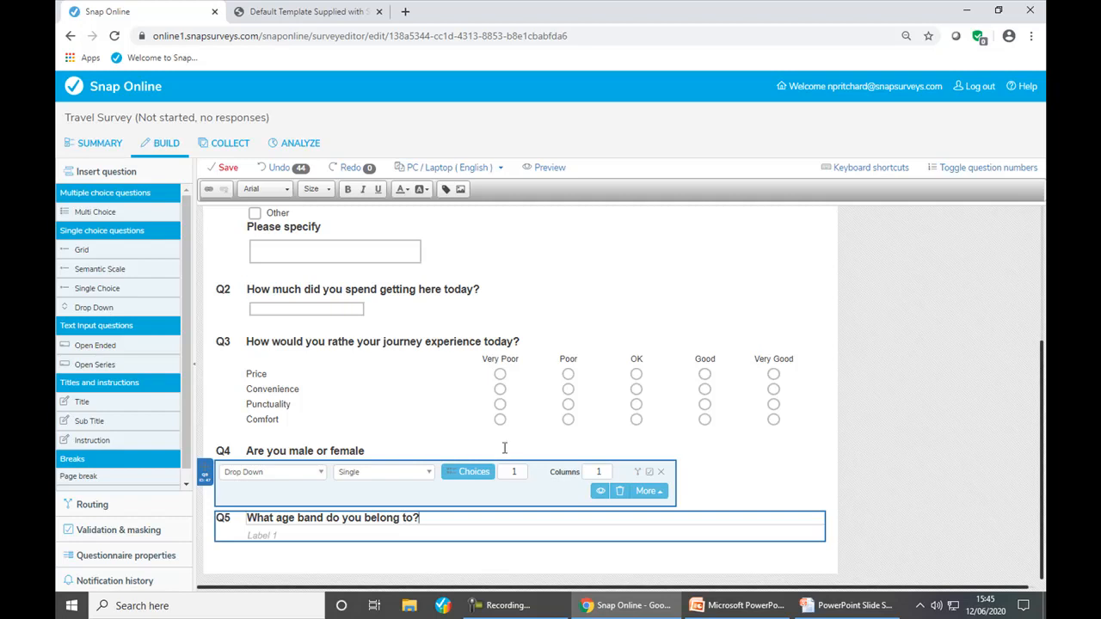
# - Set the number of choices in the Q5 drop down to 5
pyautogui.click(521, 470)
pyautogui.click(521, 470)
pyautogui.click(521, 470)
pyautogui.click(522, 469)
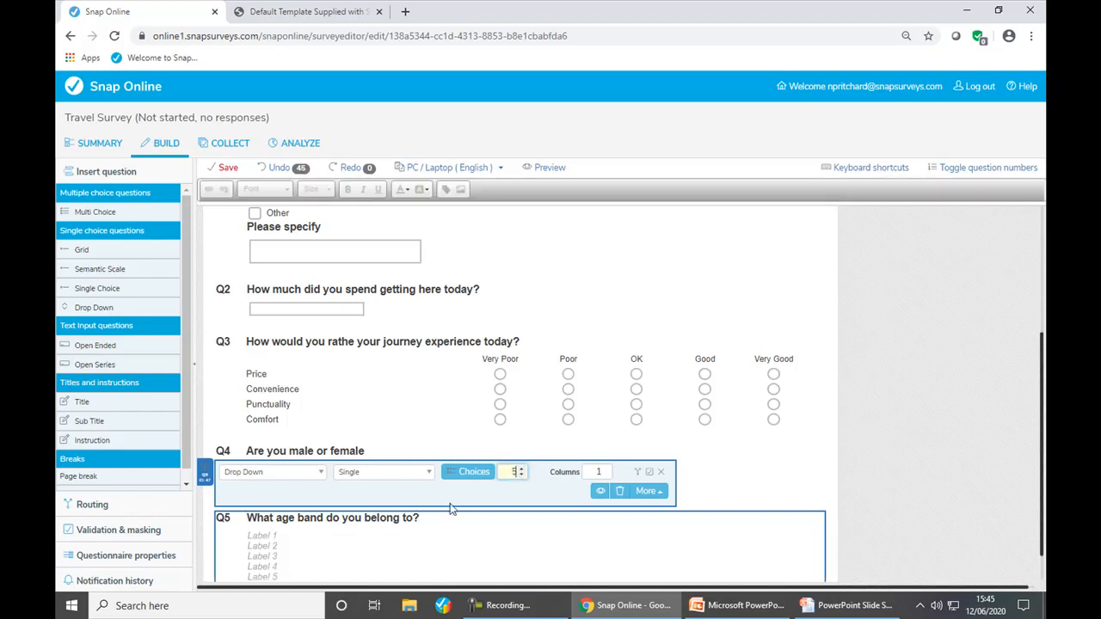
# - Label the Q5 choices Under 18, 18 - 24, 25 - 39, 40 - 59 and 60 plus
pyautogui.click(274, 536)
pyautogui.write('U')
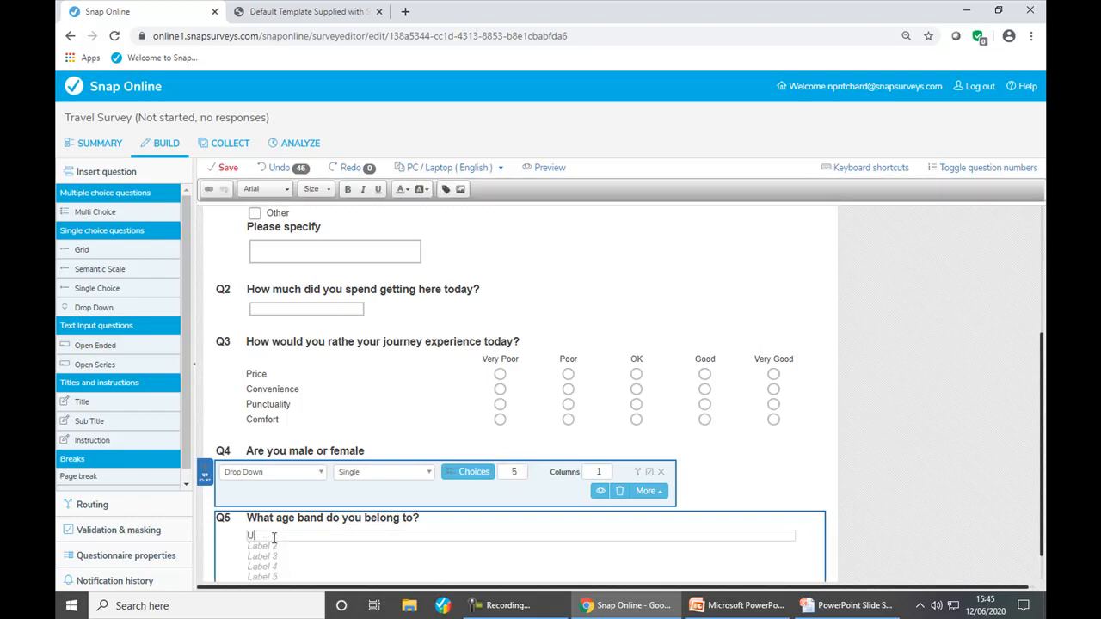
pyautogui.write('nder 18')
pyautogui.press('Return')
pyautogui.write('18 - 24')
pyautogui.press('Return')
pyautogui.write('25')
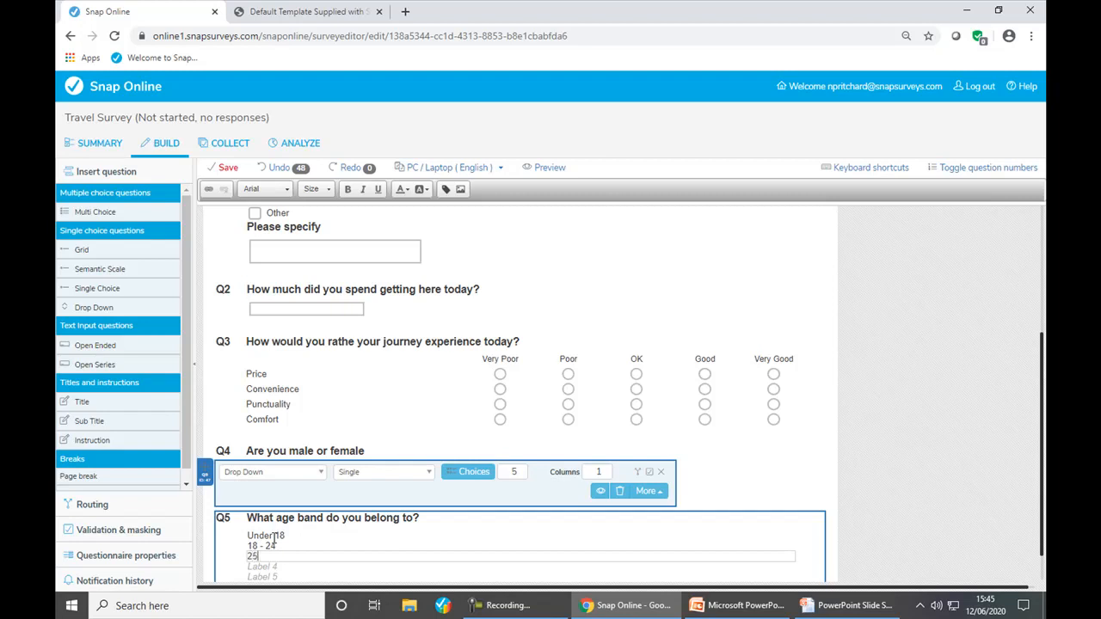
pyautogui.write(' - 39')
pyautogui.press('Return')
pyautogui.write('40 - 59')
pyautogui.press('Return')
pyautogui.write('60 plus')
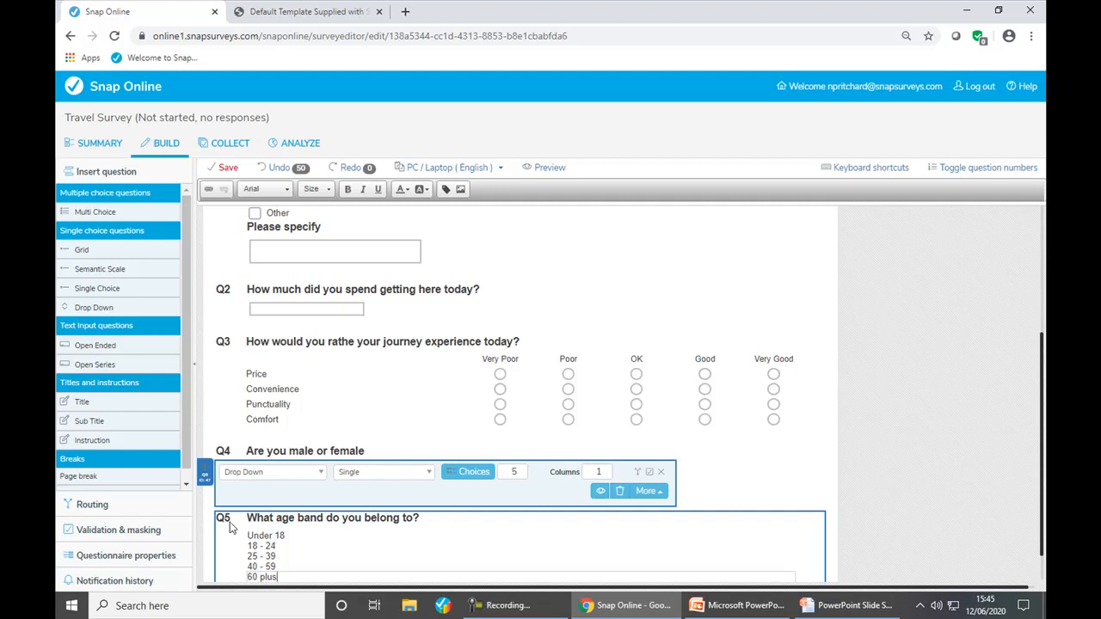
# - Add an Open Ended question reading "Do you have any additional comments" after Q5
pyautogui.click(107, 353)
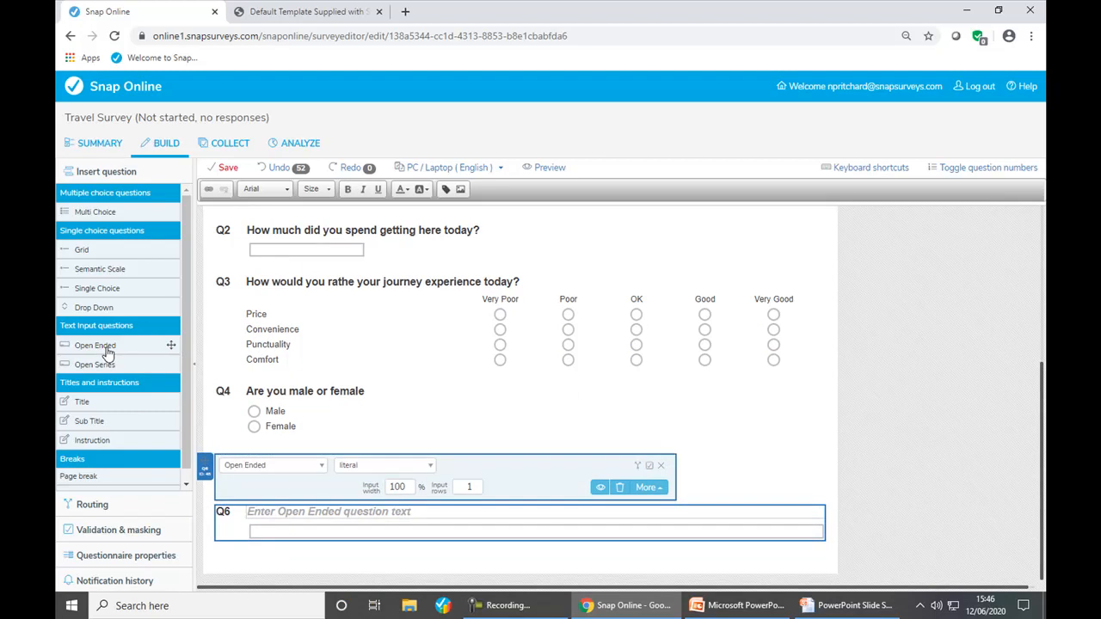
pyautogui.write('Do you')
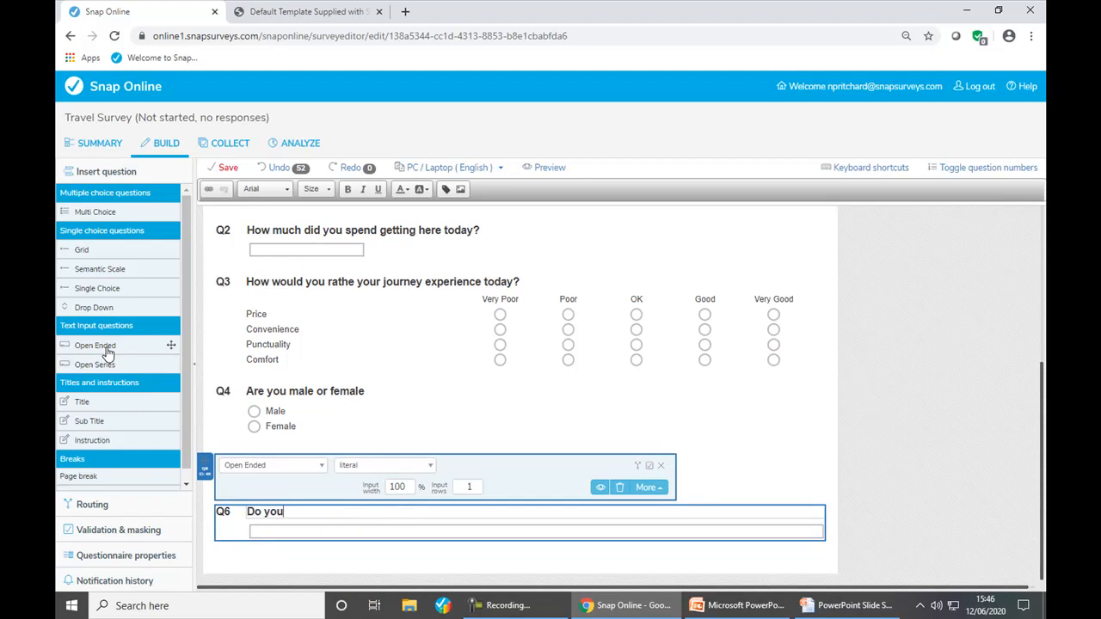
pyautogui.write(' have any additional comments')
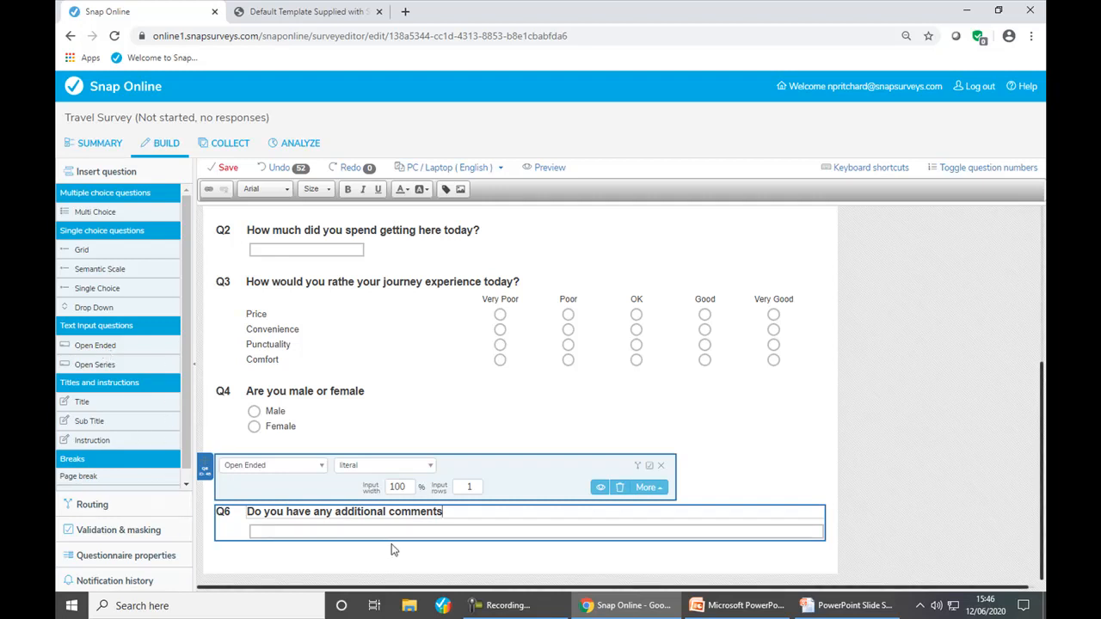
# - Size the Q6 input box to 4 rows and 80% width, and save the survey
pyautogui.click(476, 482)
pyautogui.click(475, 482)
pyautogui.click(475, 483)
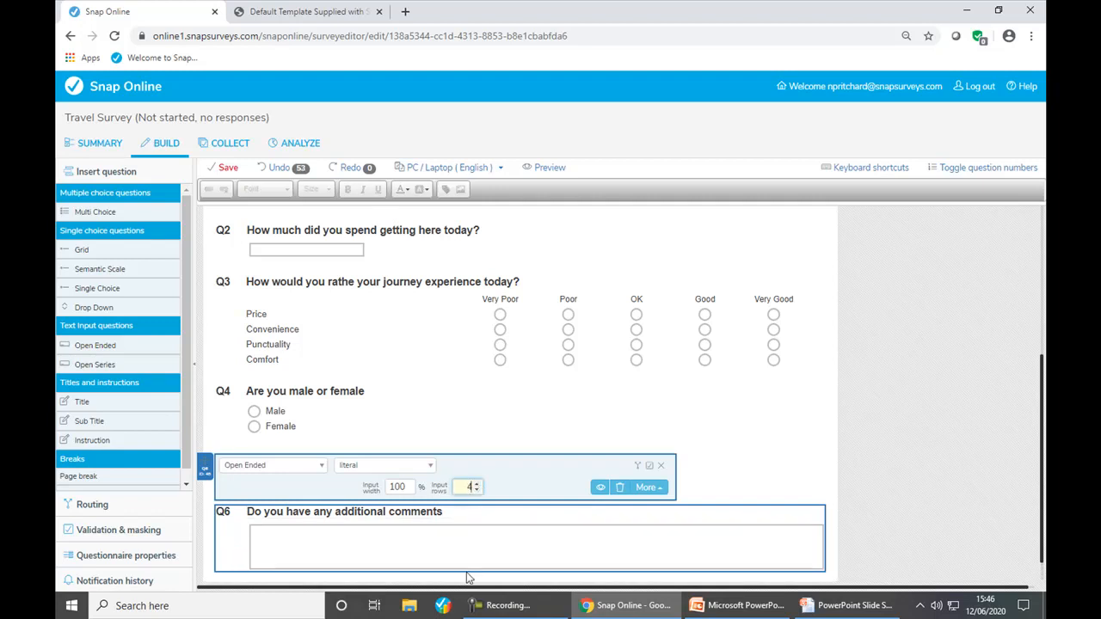
pyautogui.moveTo(404, 486); pyautogui.dragTo(380, 490)
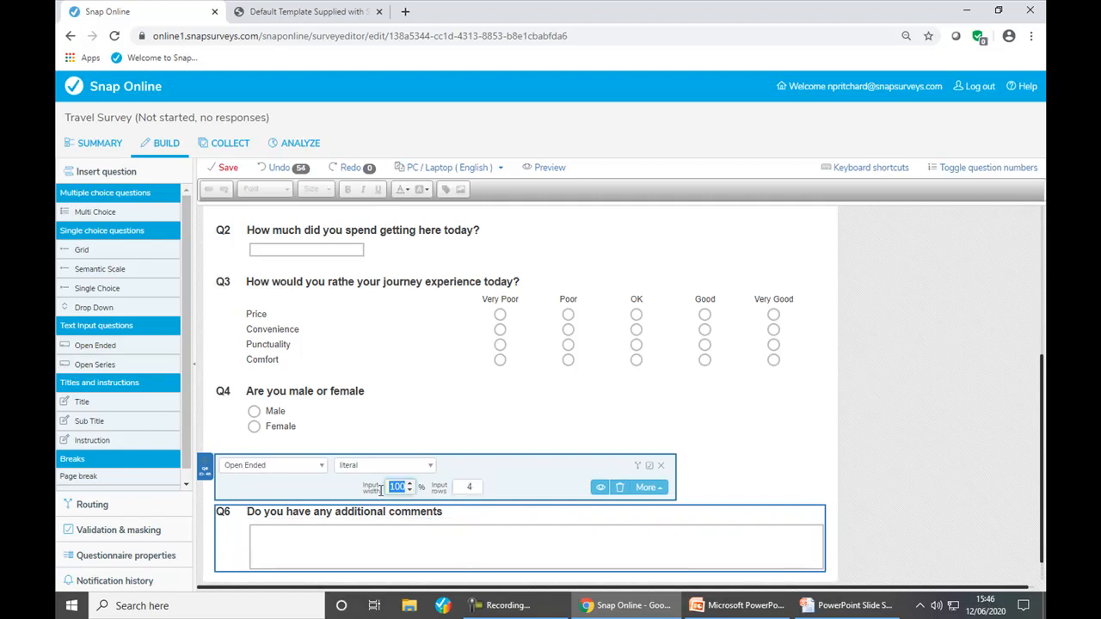
pyautogui.write('80')
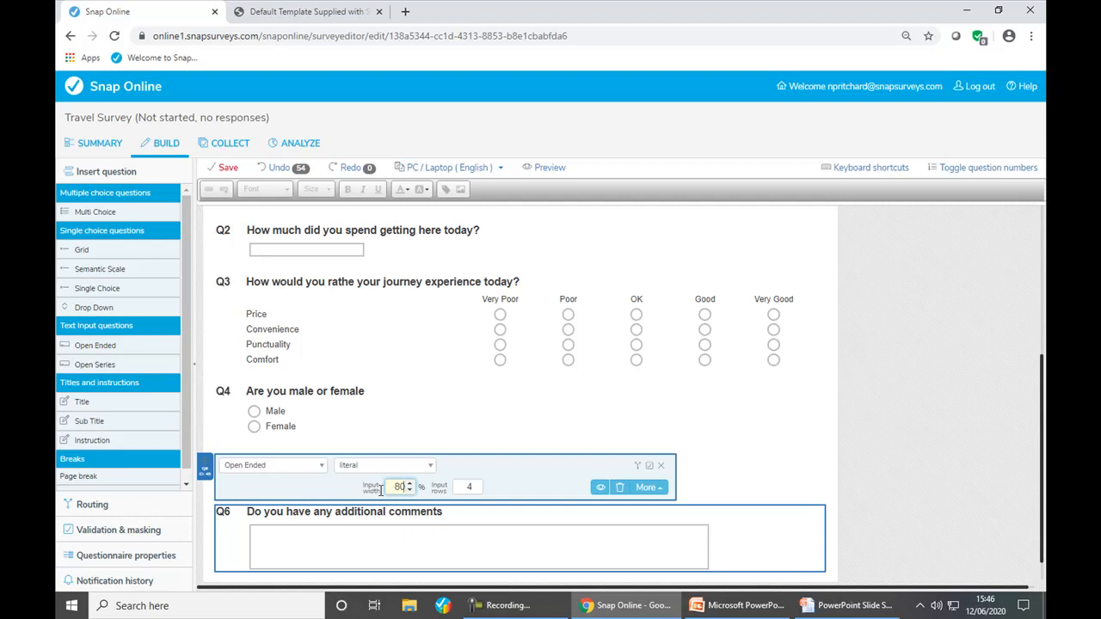
pyautogui.click(229, 169)
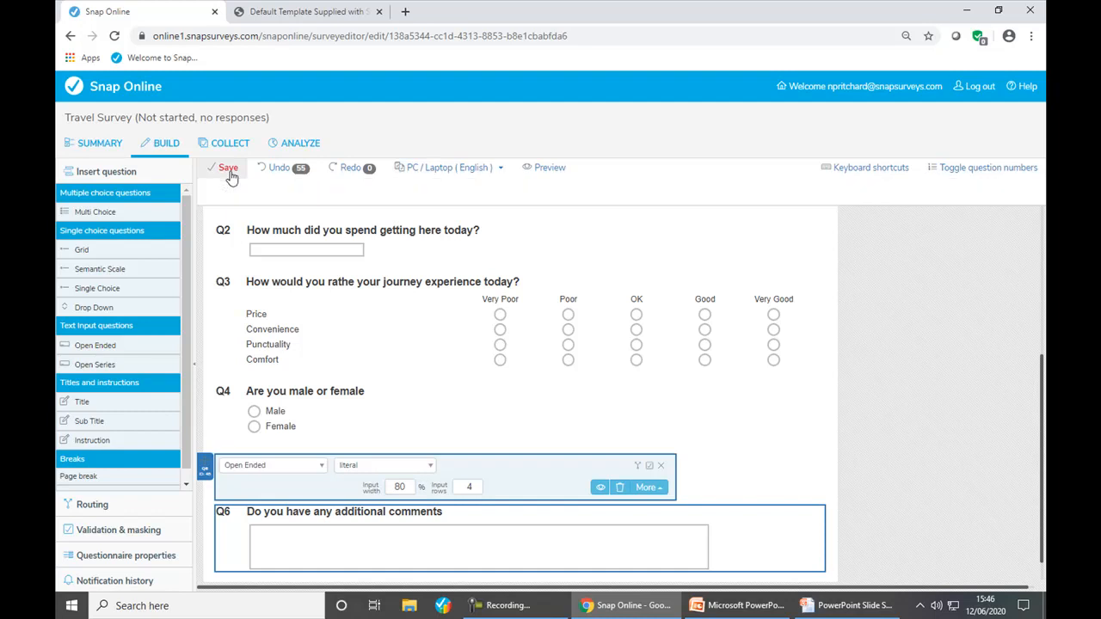
pyautogui.click(230, 171)
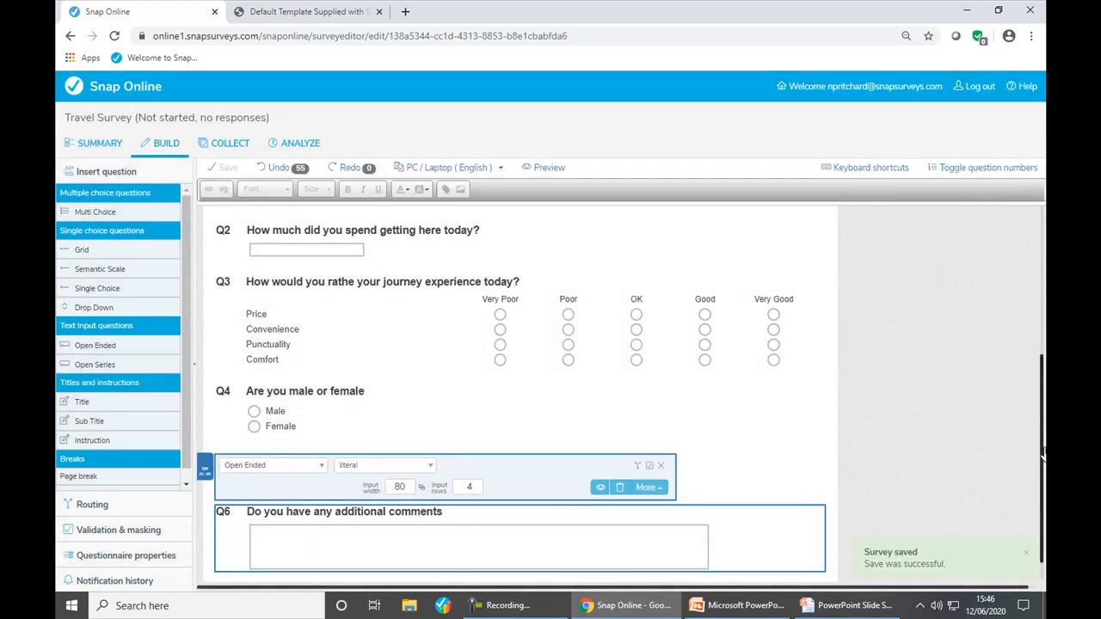
# - Add a Sub Title directly below the "Today's Journey to the Conference" title
pyautogui.moveTo(1040, 460); pyautogui.dragTo(1040, 305)
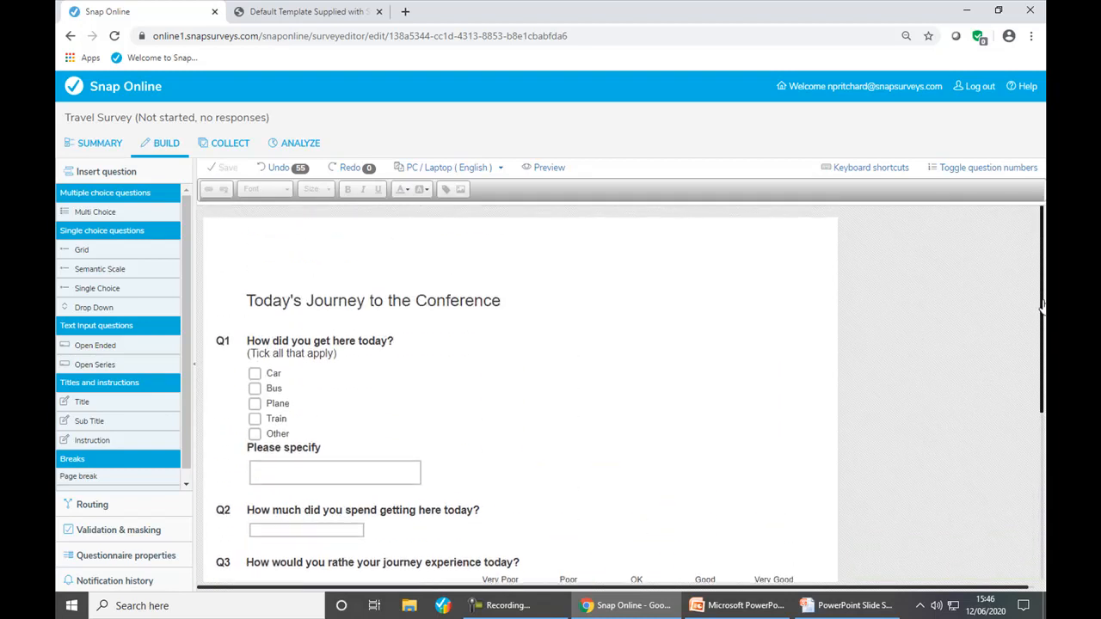
pyautogui.click(261, 301)
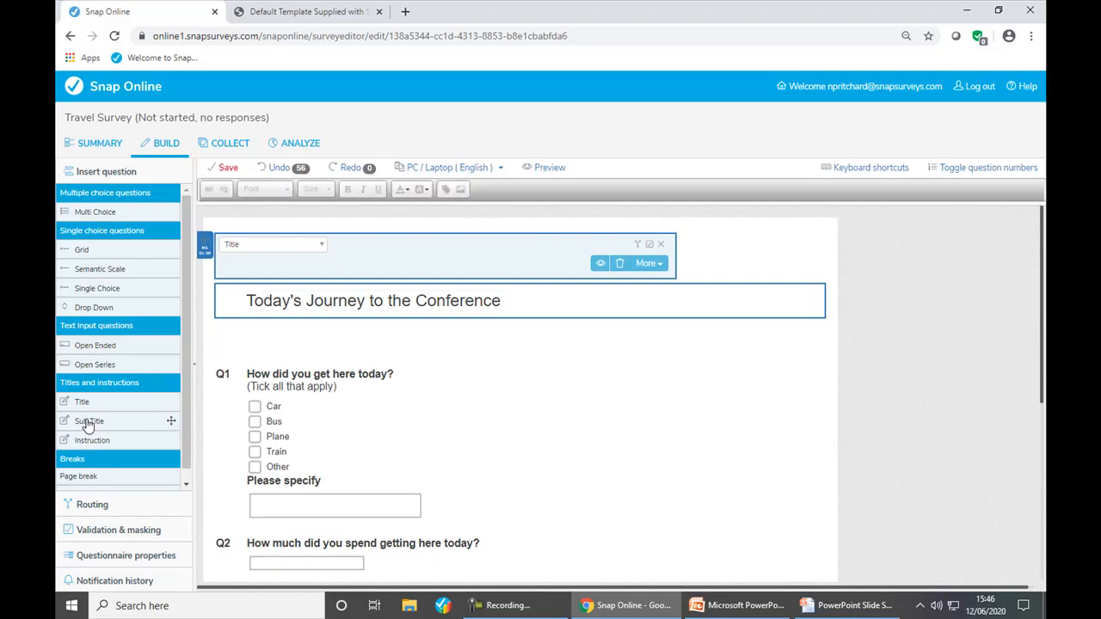
pyautogui.click(89, 421)
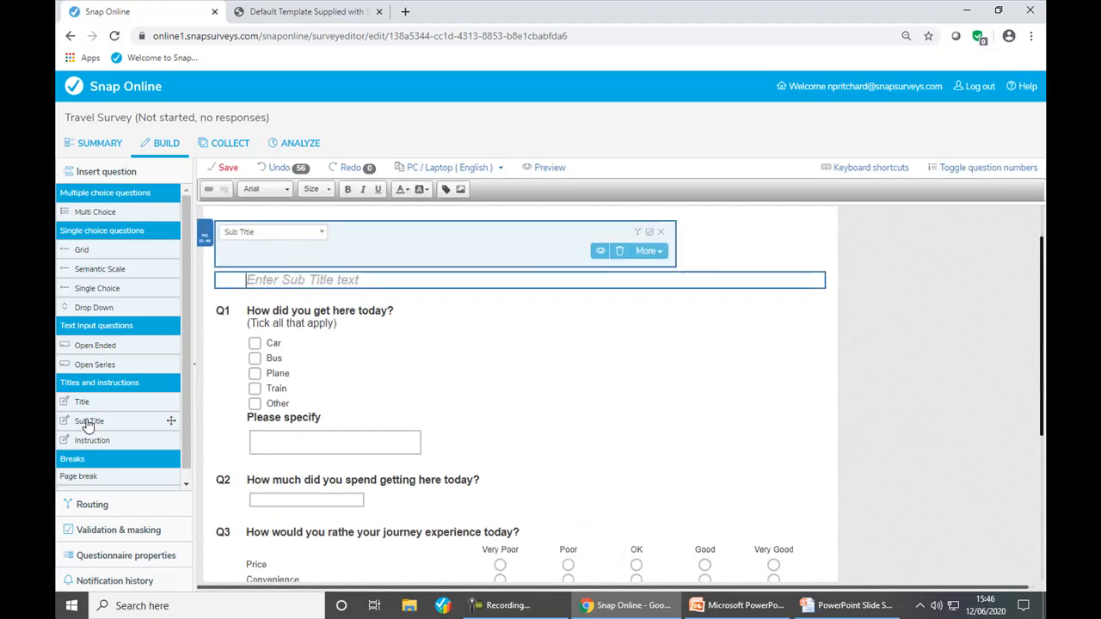
# - Upload in-crowd-logo.png from the Desktop and choose it as the image for the new sub title
pyautogui.click(461, 191)
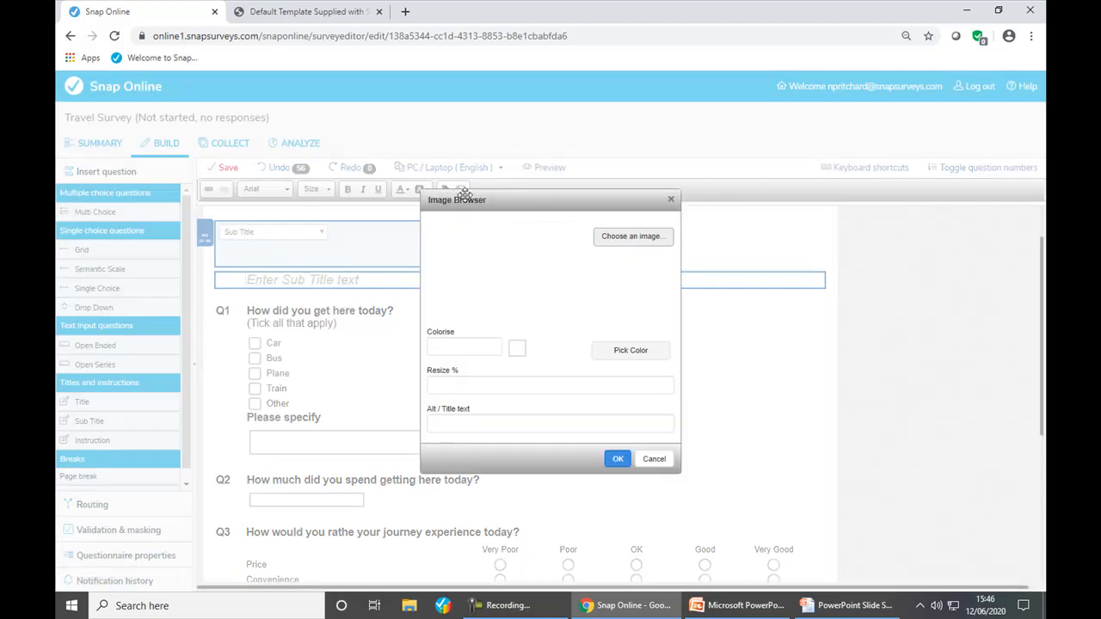
pyautogui.click(613, 238)
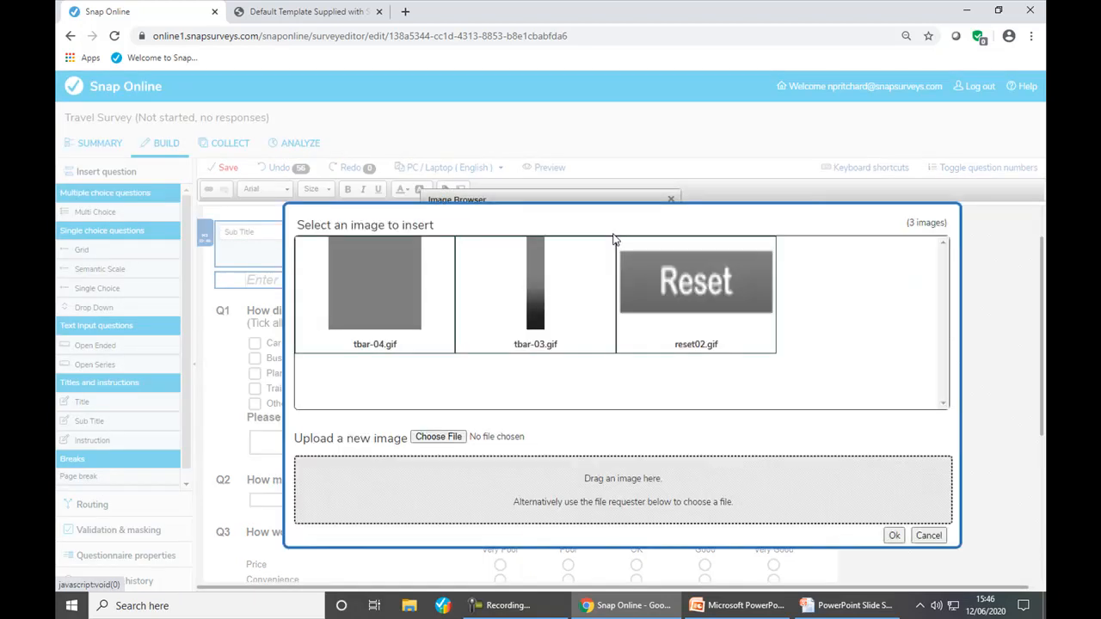
pyautogui.click(424, 438)
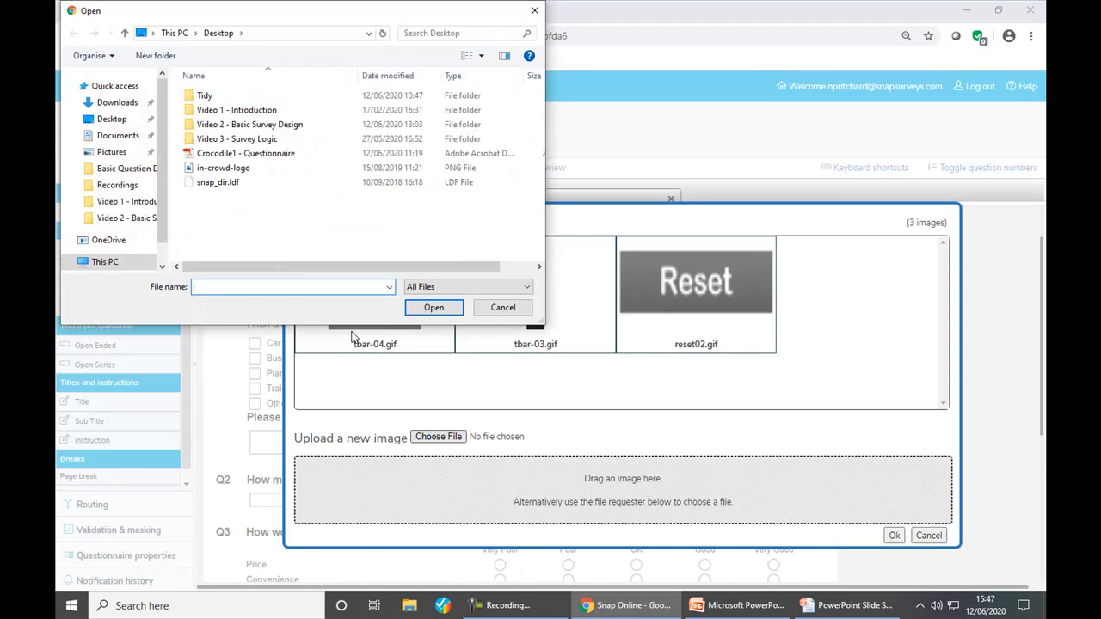
pyautogui.doubleClick(228, 170)
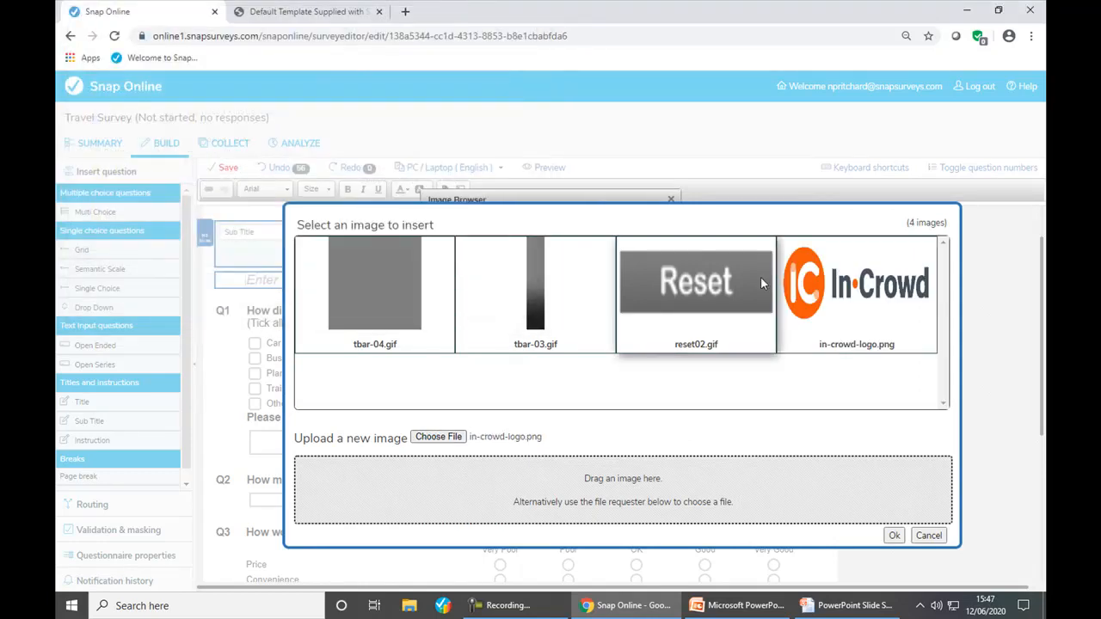
pyautogui.click(827, 284)
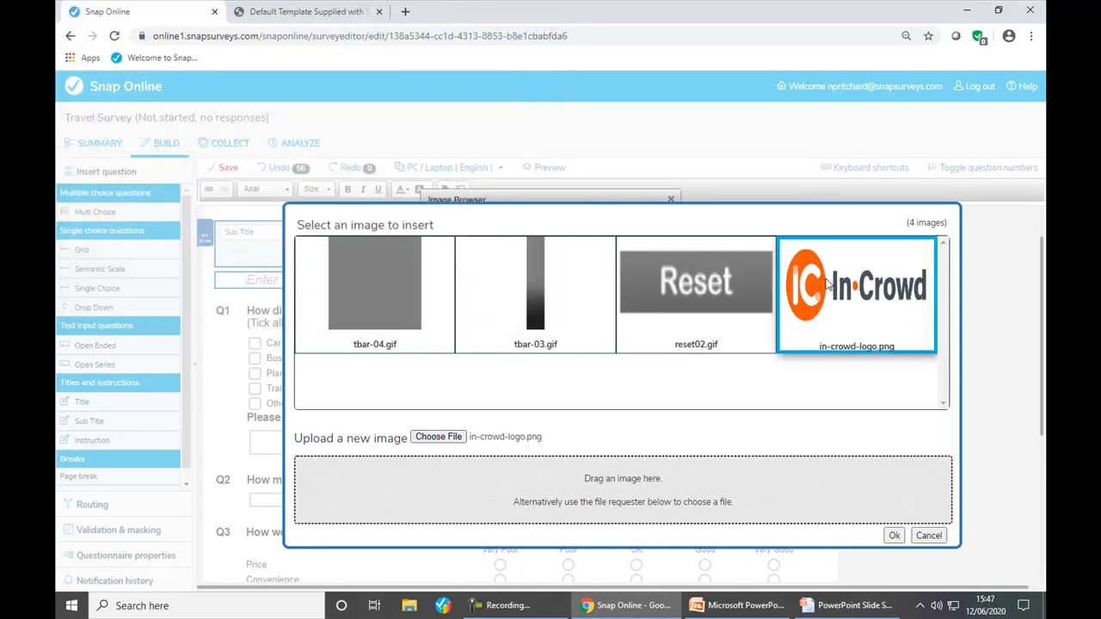
pyautogui.click(893, 535)
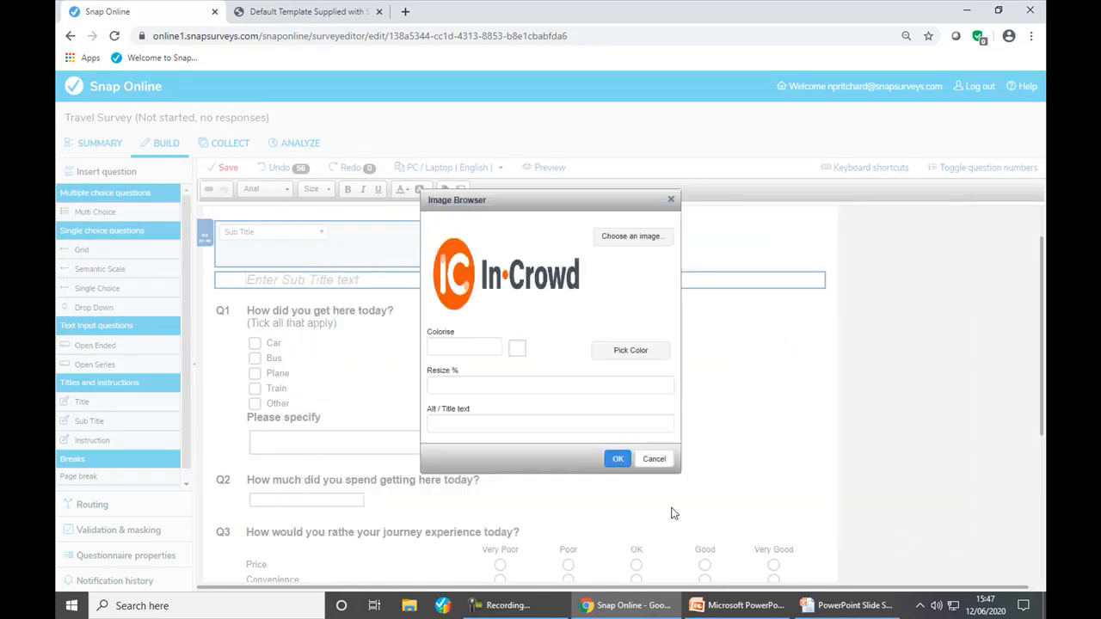
# - Give the logo the alt text "in-crowd logo", insert it in the sub title and close the sub title's editing
pyautogui.click(461, 426)
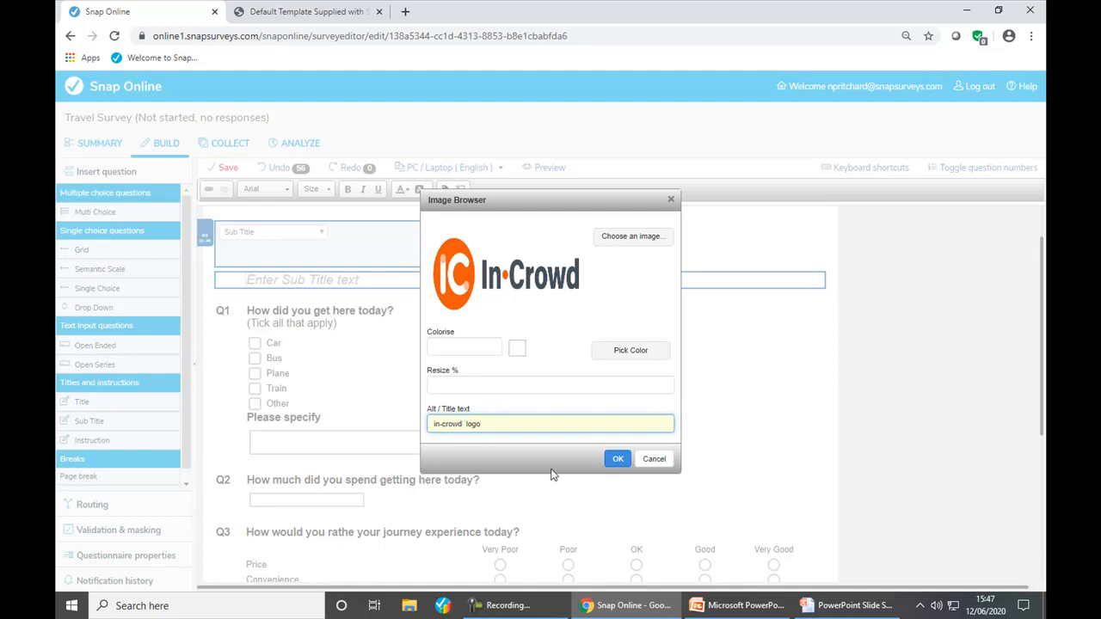
pyautogui.click(616, 460)
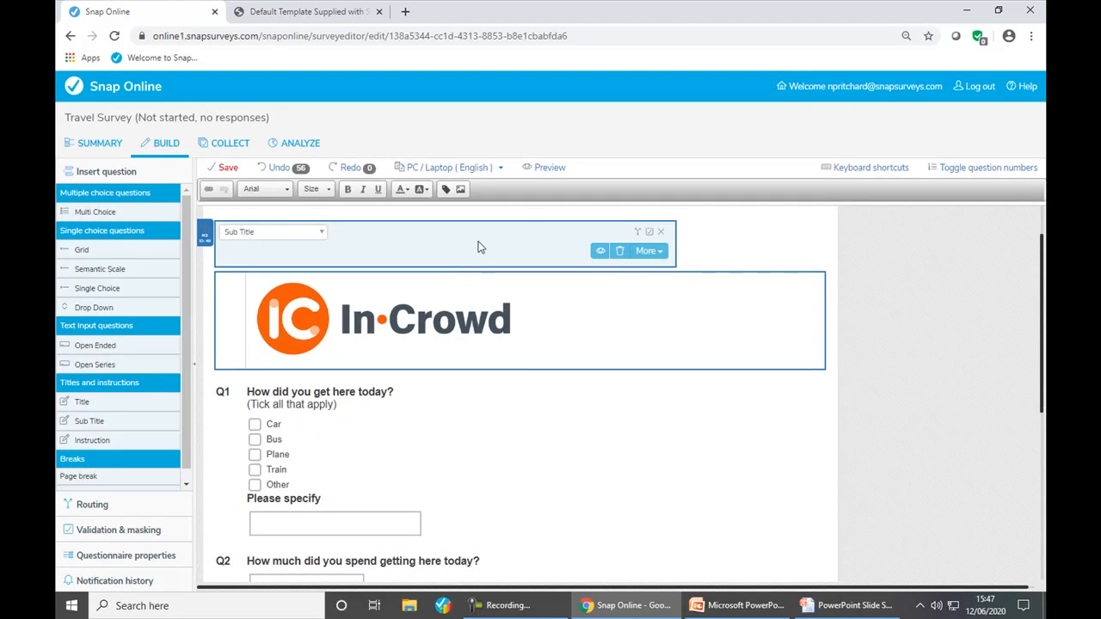
pyautogui.click(661, 231)
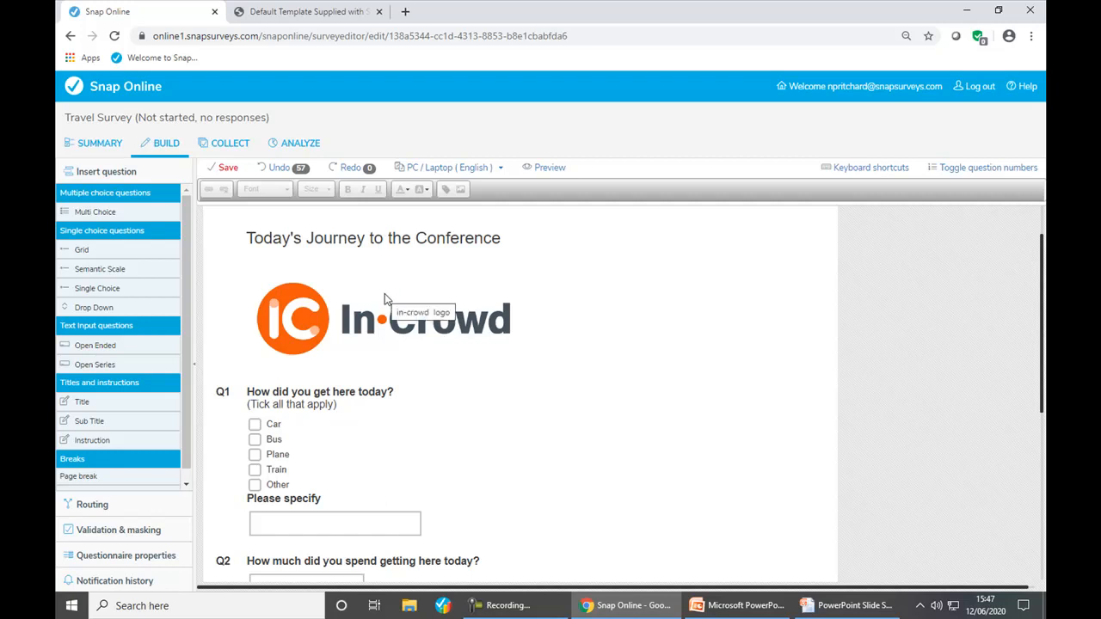
# - Move the logo sub title above the "Today's Journey to the Conference" title and save the survey
pyautogui.scroll(2, 573, 393)
pyautogui.click(504, 399)
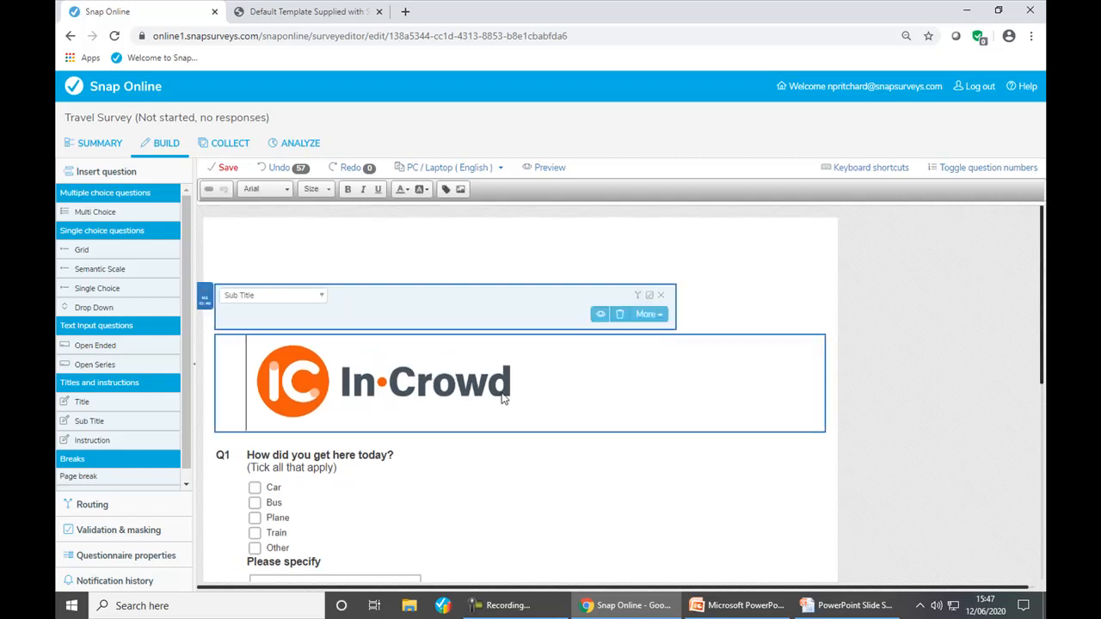
pyautogui.click(659, 316)
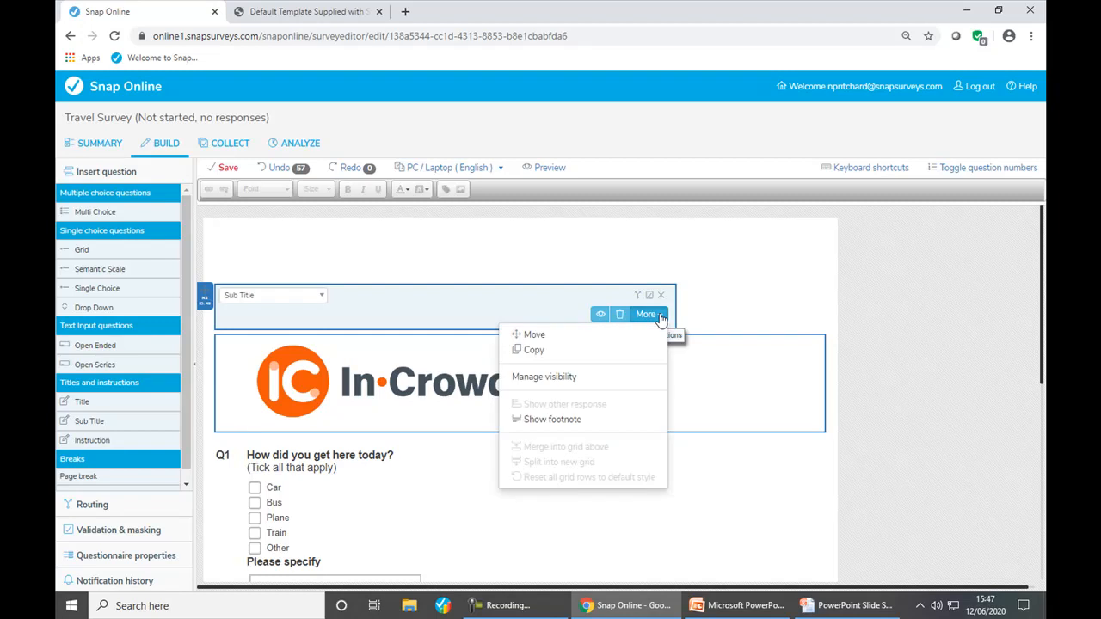
pyautogui.click(534, 339)
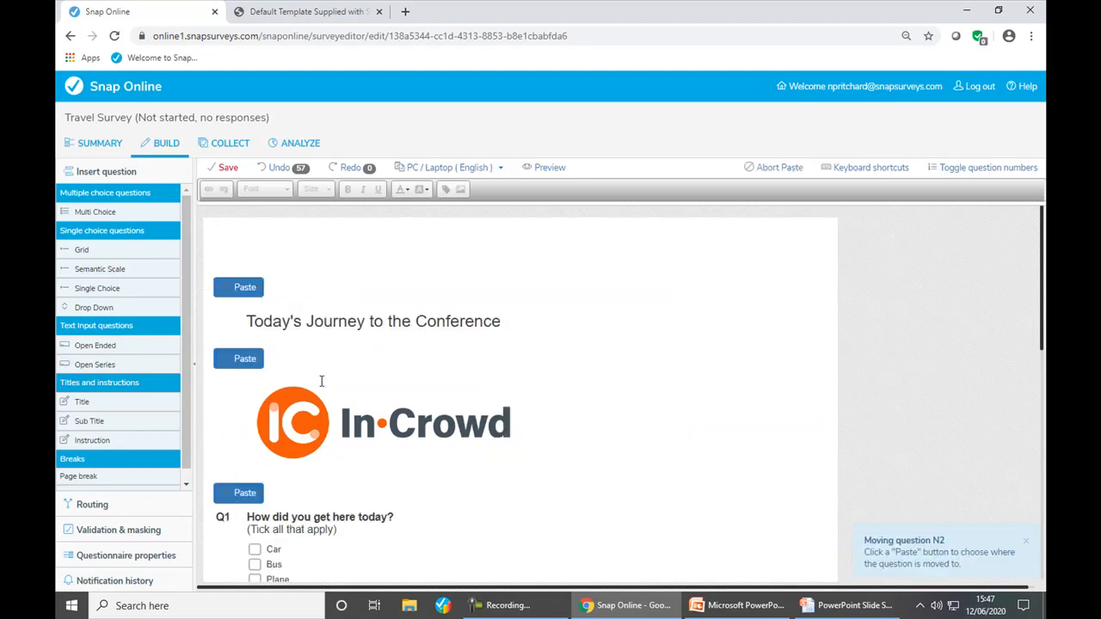
pyautogui.click(245, 289)
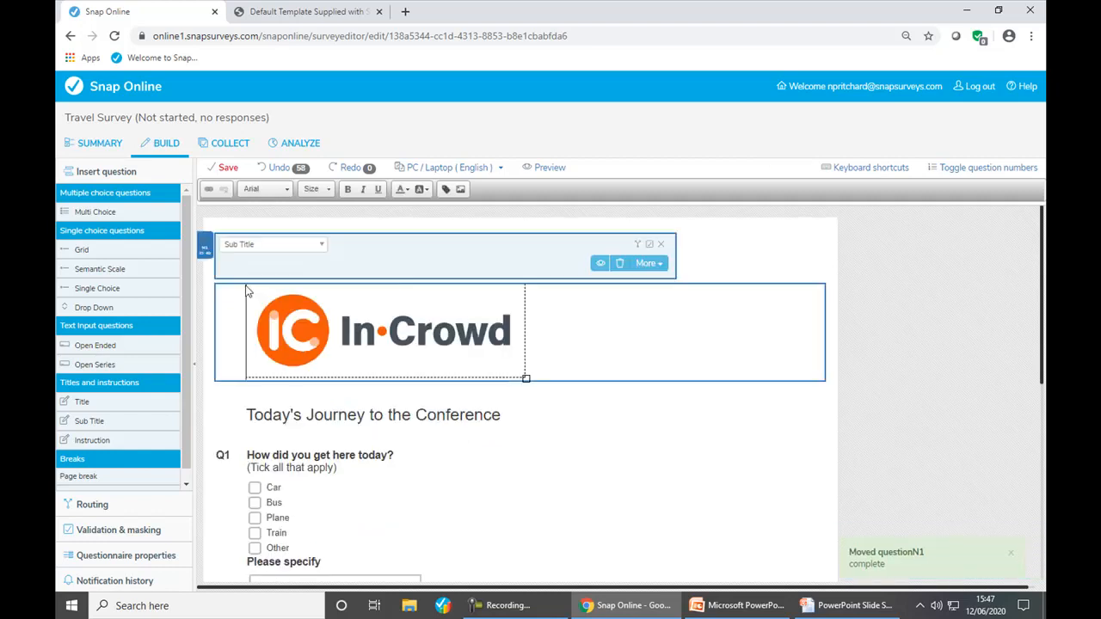
pyautogui.moveTo(207, 253)
pyautogui.mouseDown()
pyautogui.moveTo(215, 282)
pyautogui.moveTo(214, 269)
pyautogui.mouseUp()
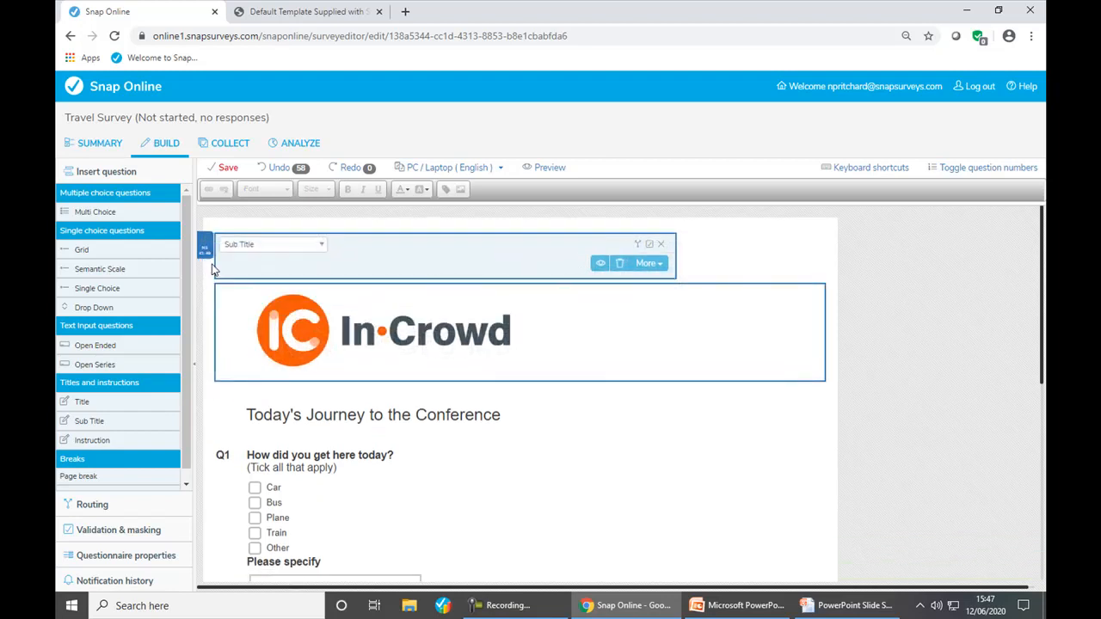
pyautogui.click(226, 168)
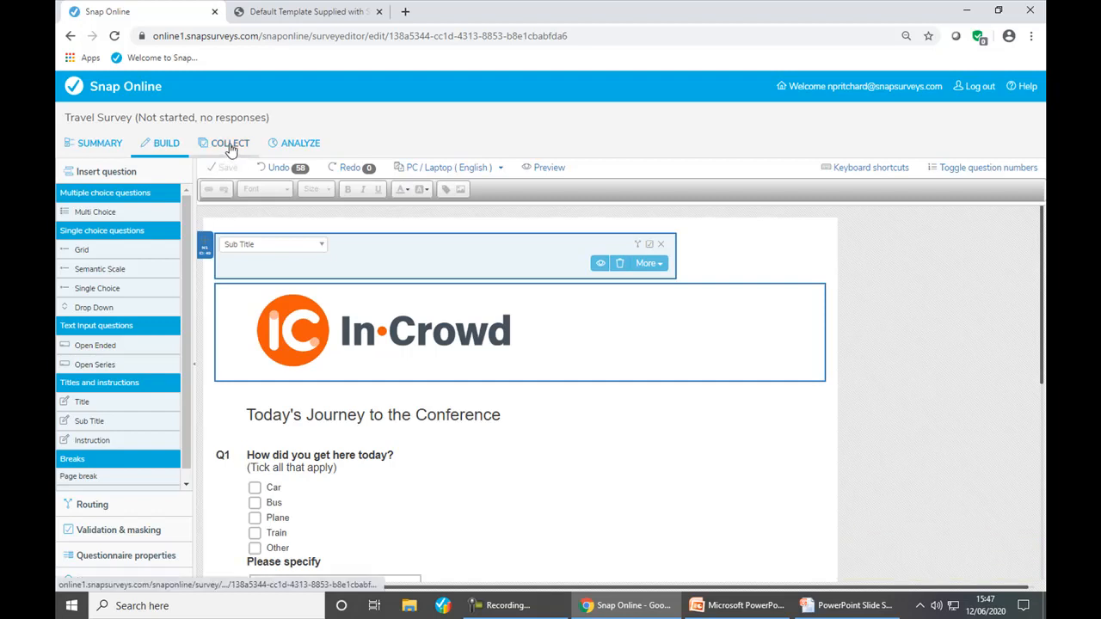
# - Publish the current version of the survey for interviewing
pyautogui.click(229, 145)
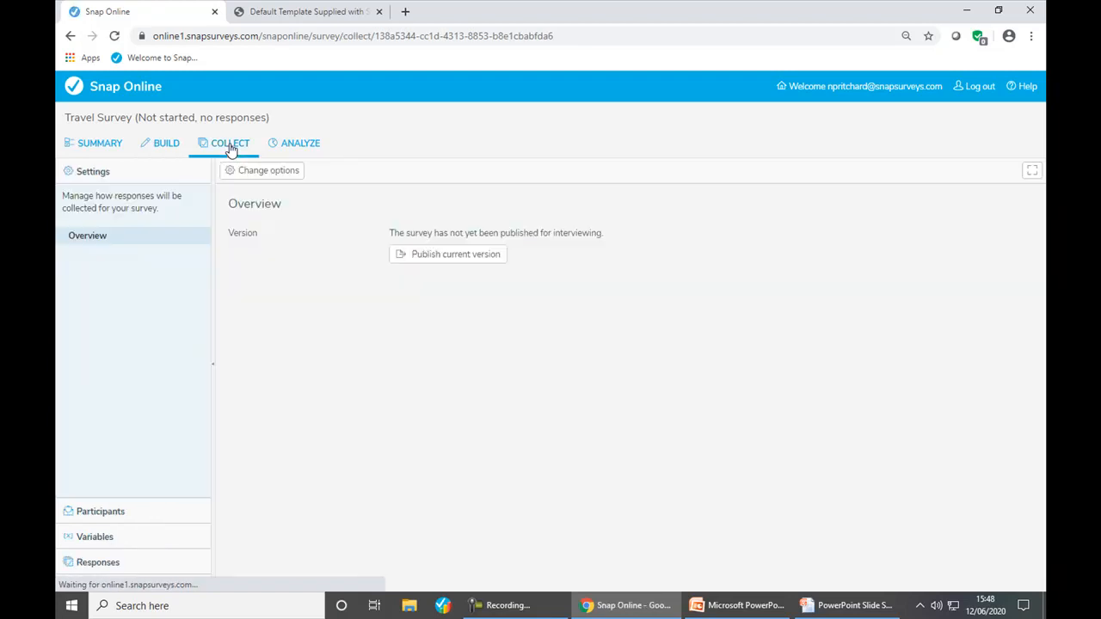
pyautogui.click(451, 256)
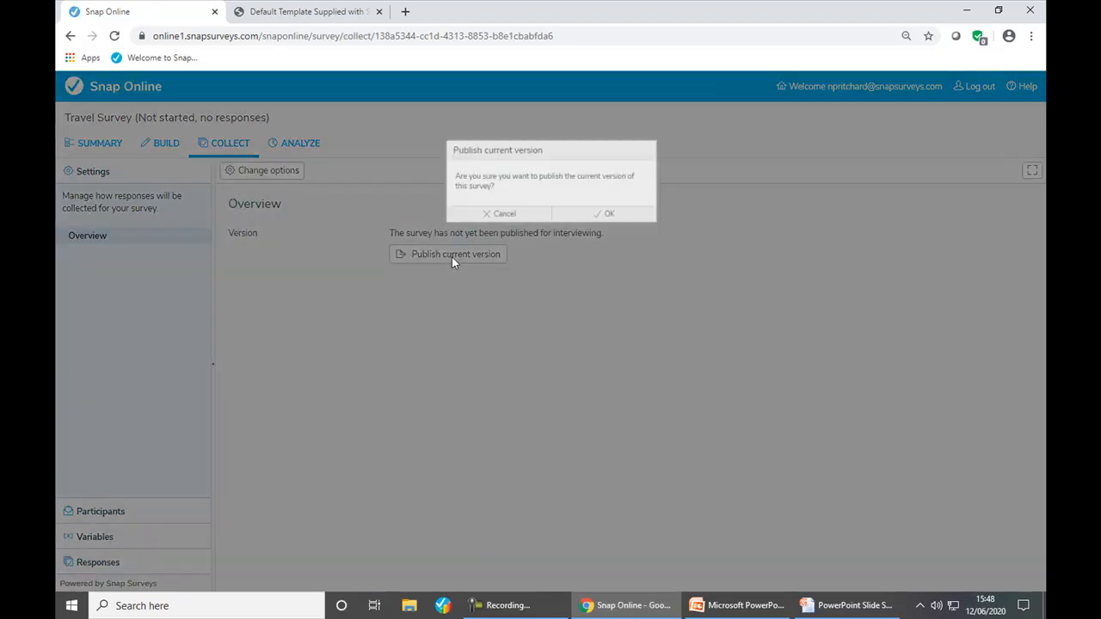
pyautogui.click(618, 221)
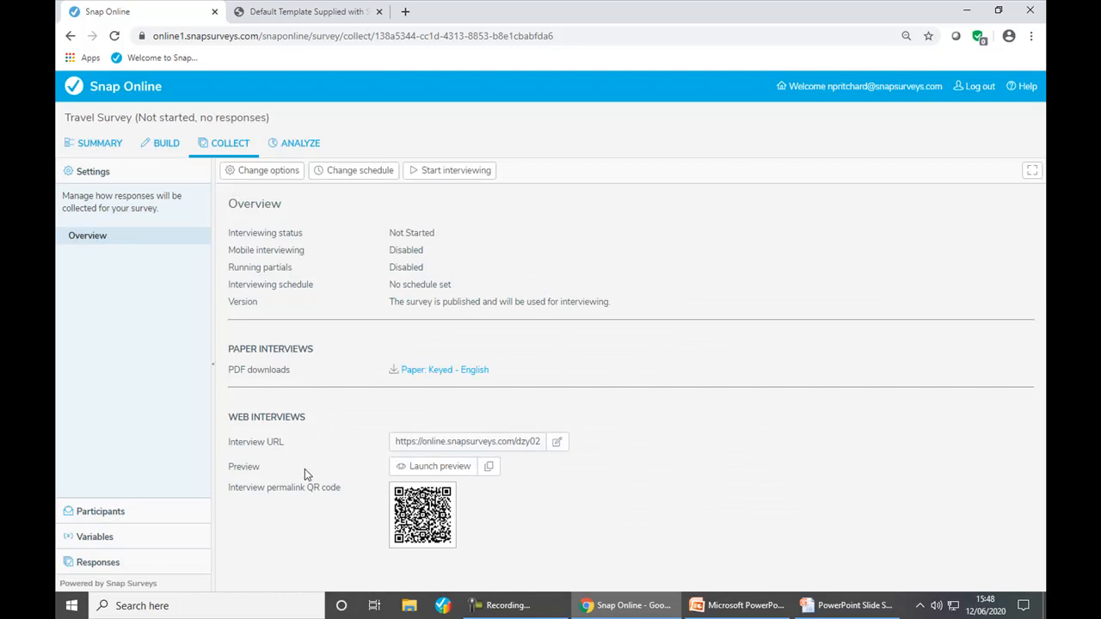
# - Launch the web interview preview, tick Car and Plane in Q1, look through the questions and return to the collection overview
pyautogui.click(452, 469)
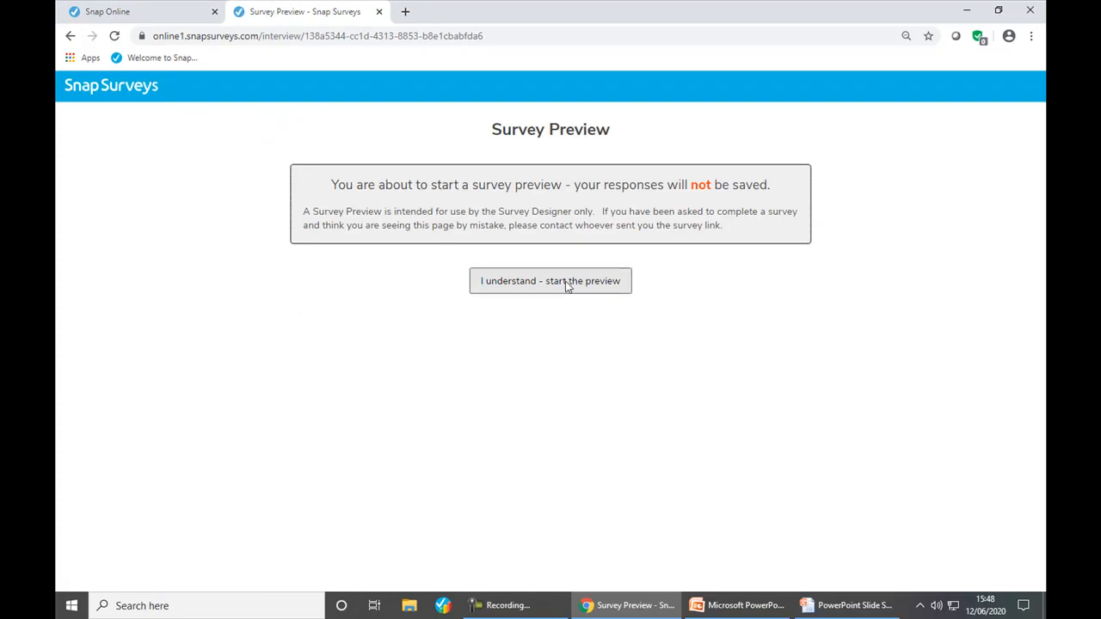
pyautogui.click(567, 286)
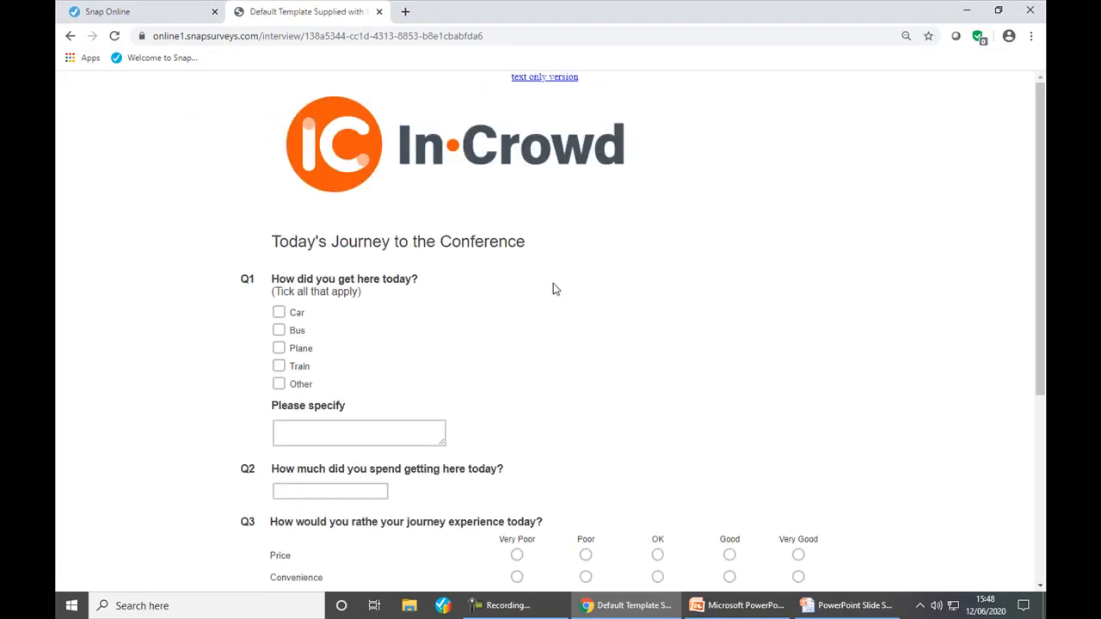
pyautogui.click(278, 313)
pyautogui.scroll(-4, 582, 403)
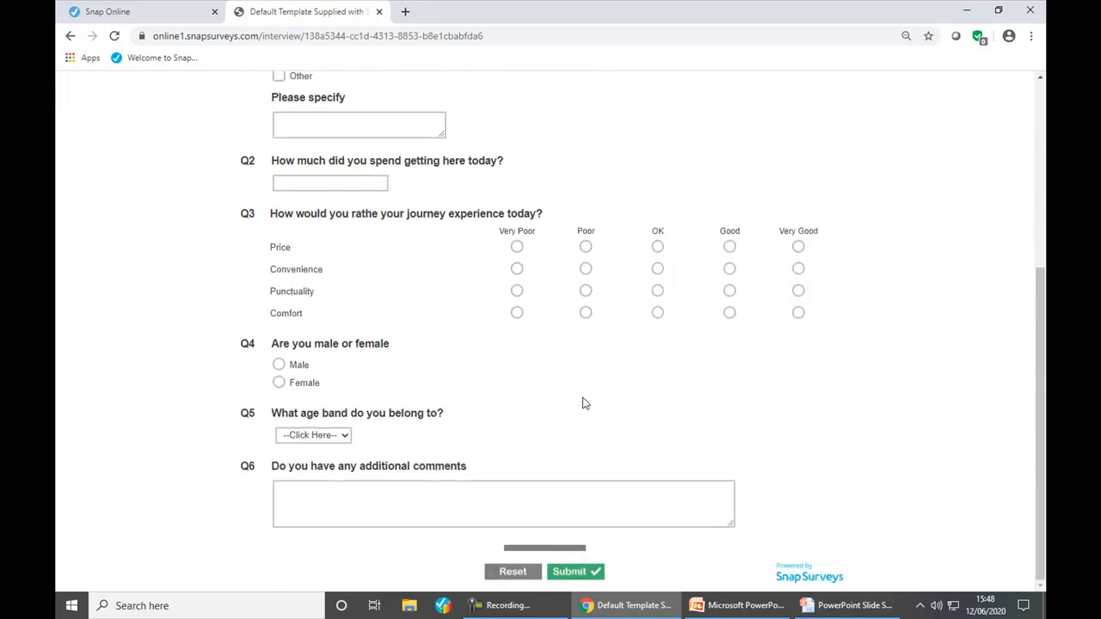
pyautogui.scroll(4, 582, 404)
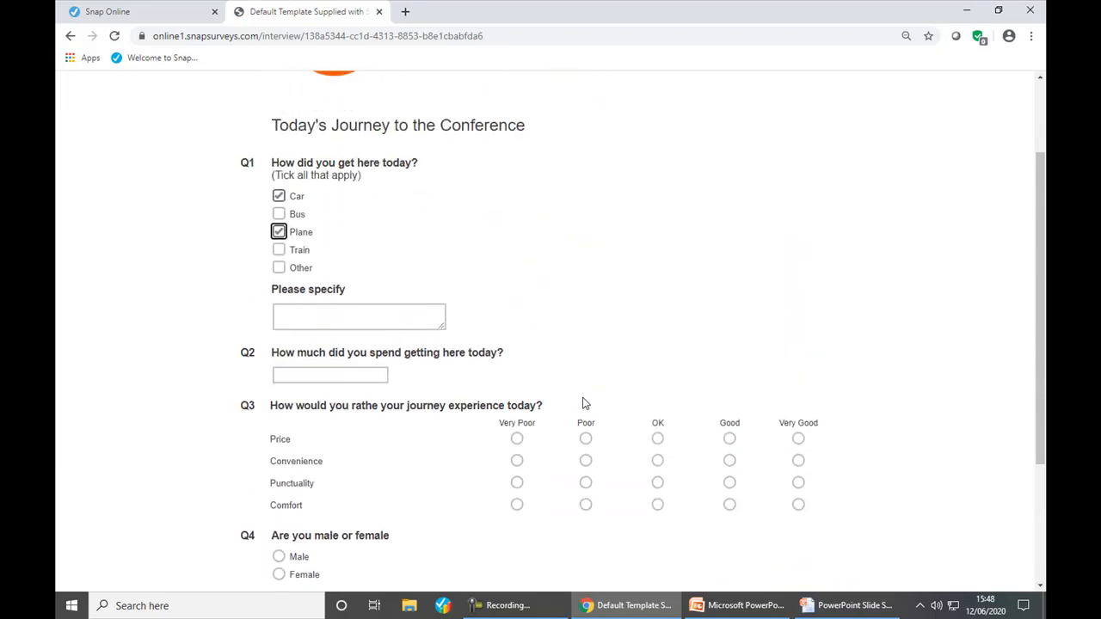
pyautogui.click(144, 19)
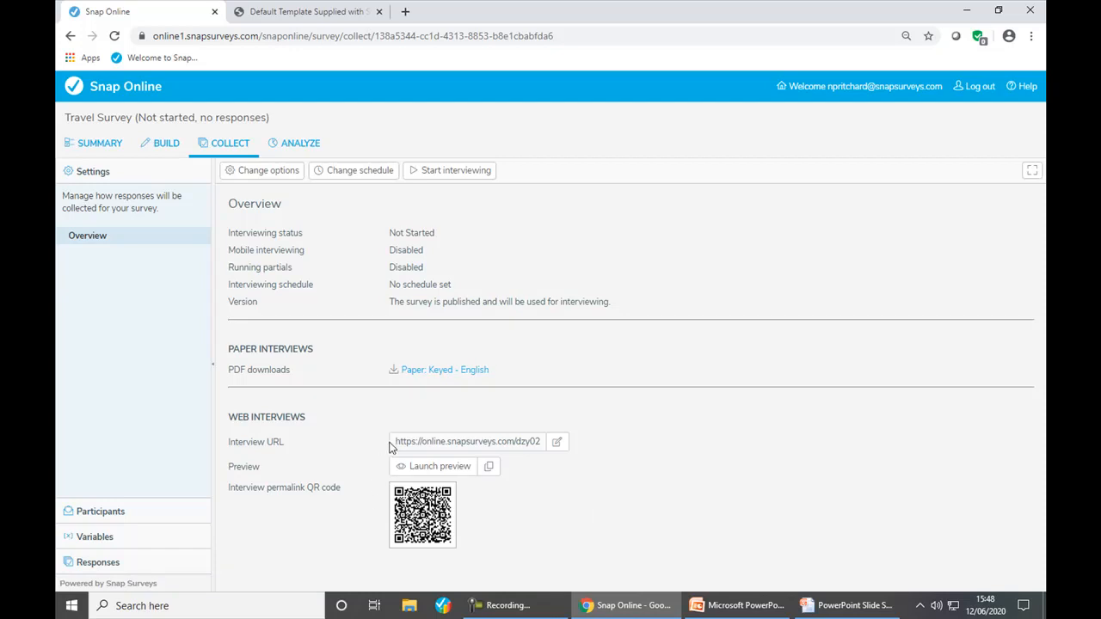
# - Change the ending of the interview URL to travelsurvey
pyautogui.click(556, 443)
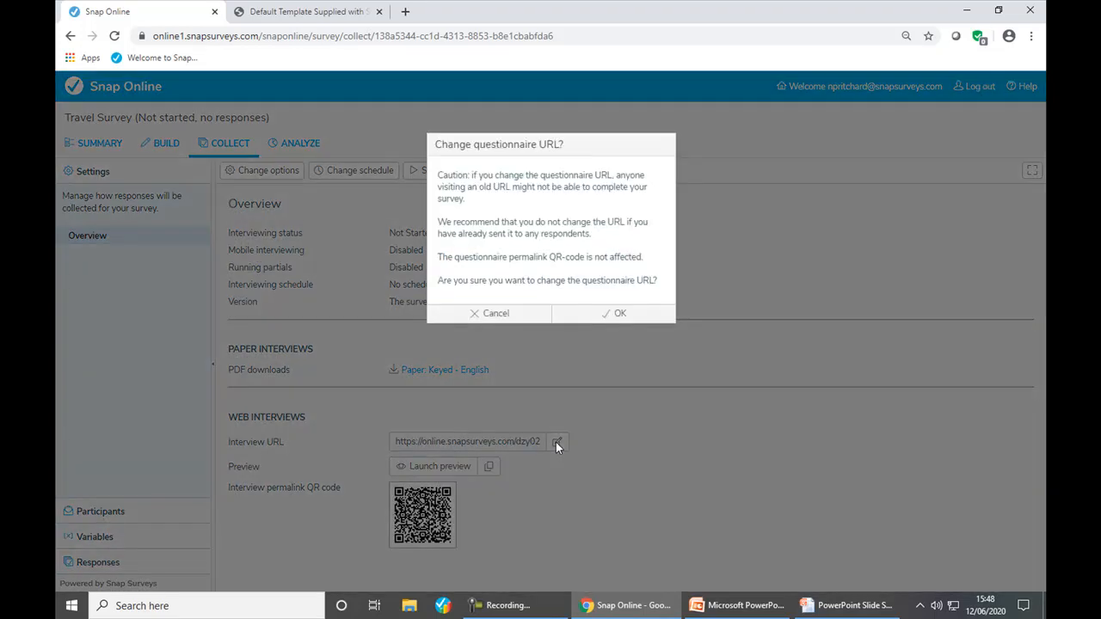
pyautogui.click(603, 315)
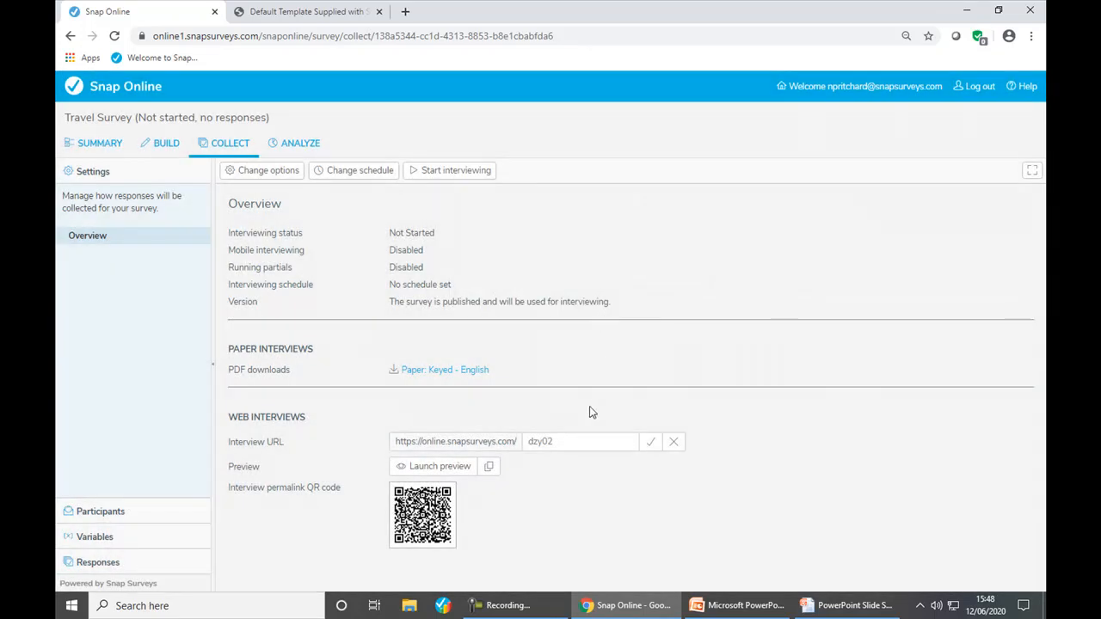
pyautogui.press('Delete')
pyautogui.press('Delete')
pyautogui.press('Delete')
pyautogui.press('Delete')
pyautogui.press('Delete')
pyautogui.write('travelsurvey')
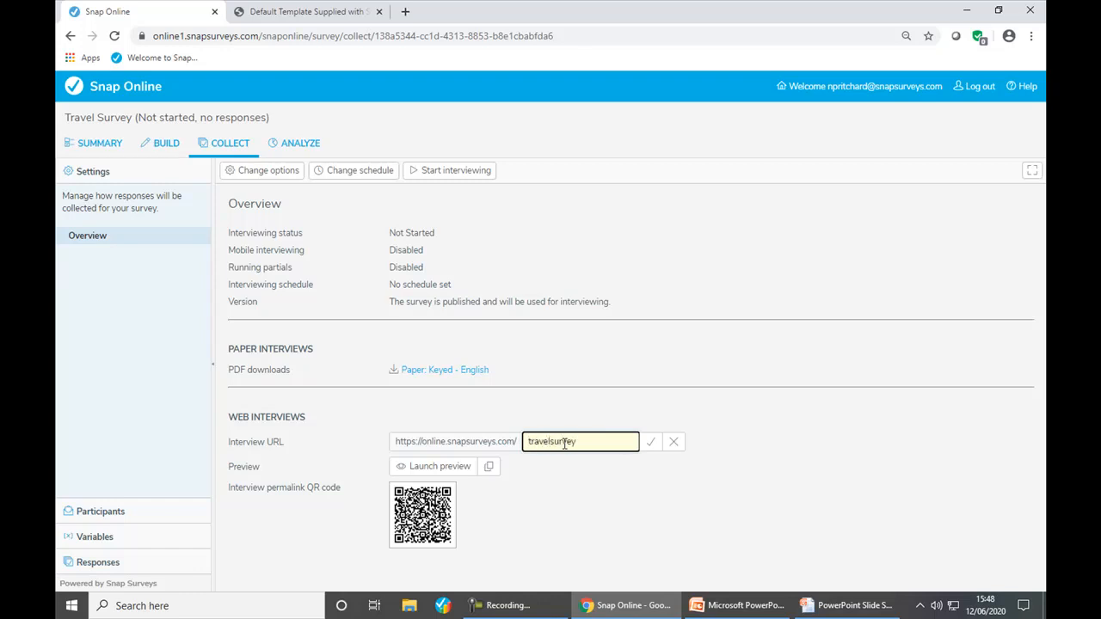
pyautogui.click(652, 445)
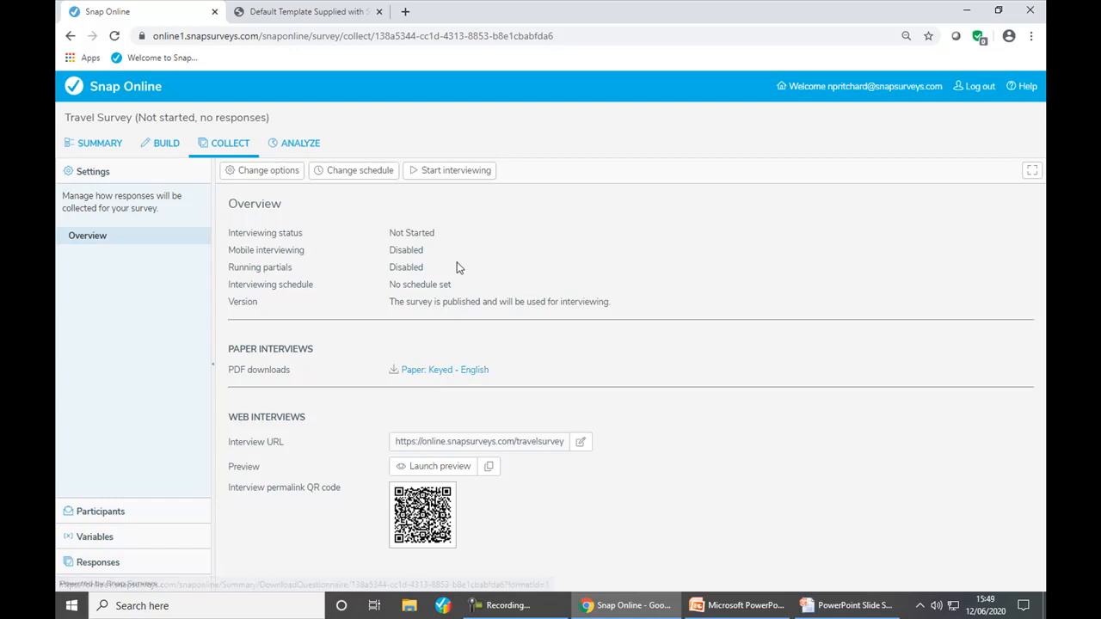
# - Start interviewing for the survey immediately
pyautogui.click(445, 178)
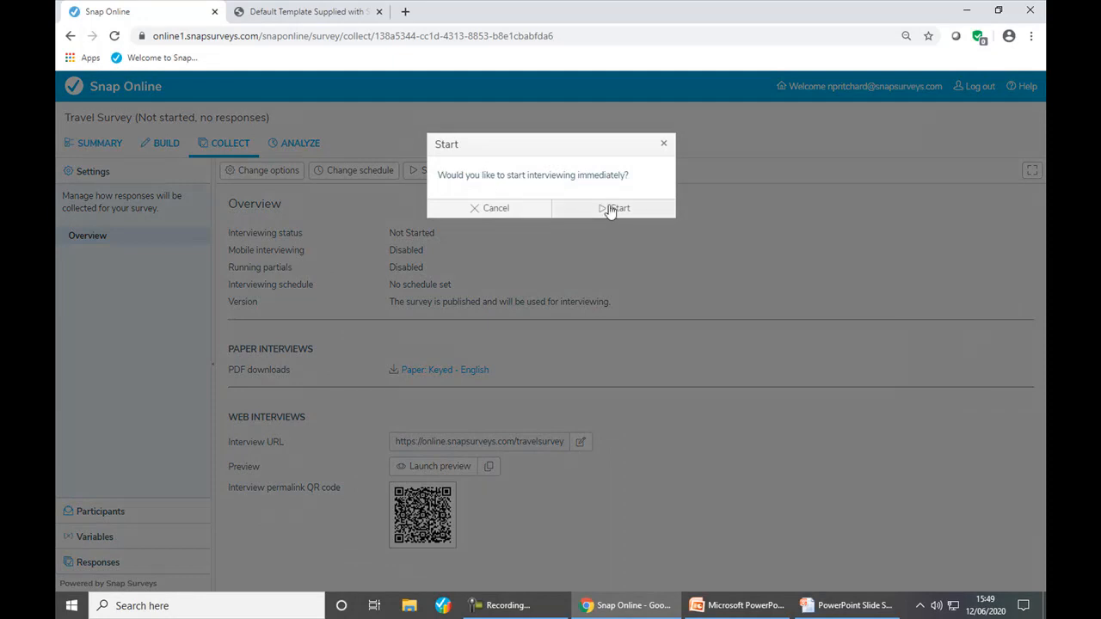
pyautogui.click(614, 208)
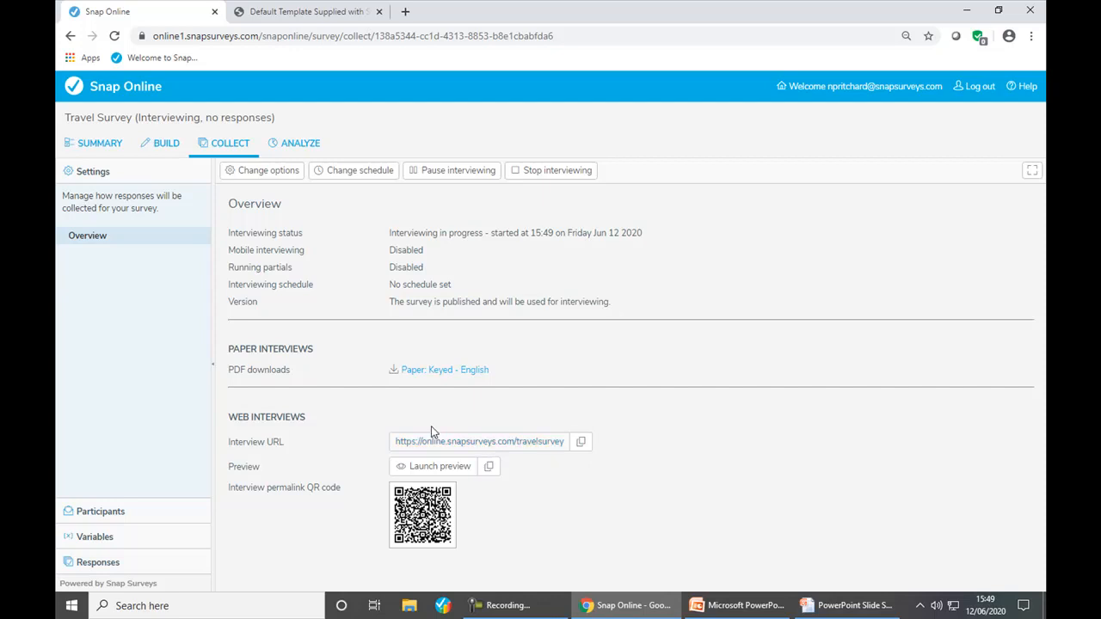
# - Return to building the Travel Survey and look through its questions in the PC / Laptop edition
pyautogui.click(164, 151)
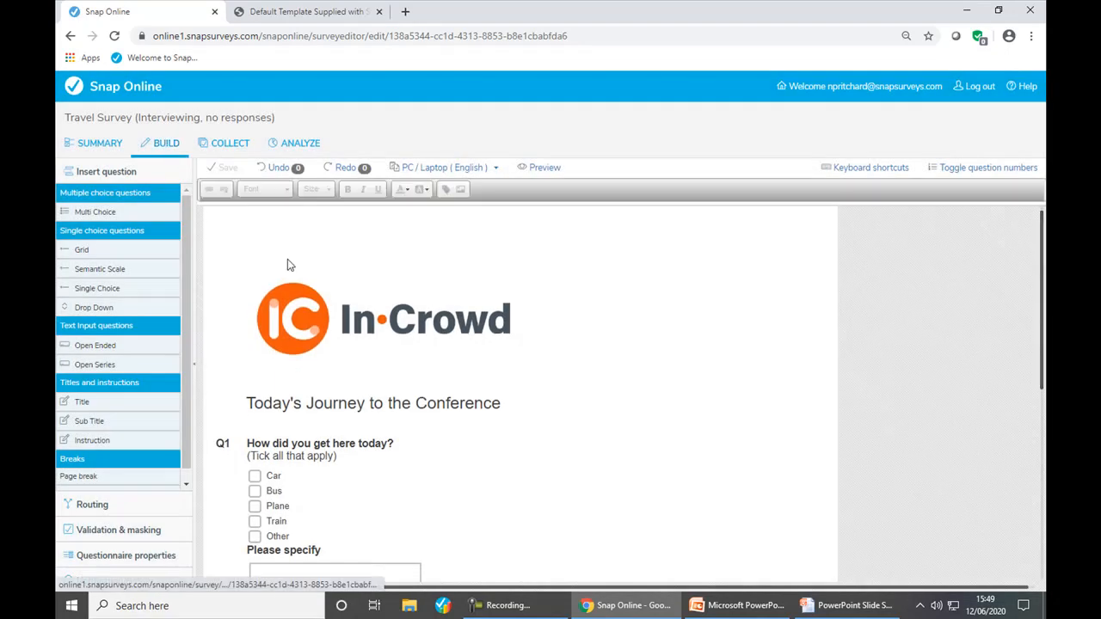
pyautogui.scroll(-2, 404, 364)
pyautogui.scroll(-3, 403, 368)
pyautogui.scroll(1, 404, 373)
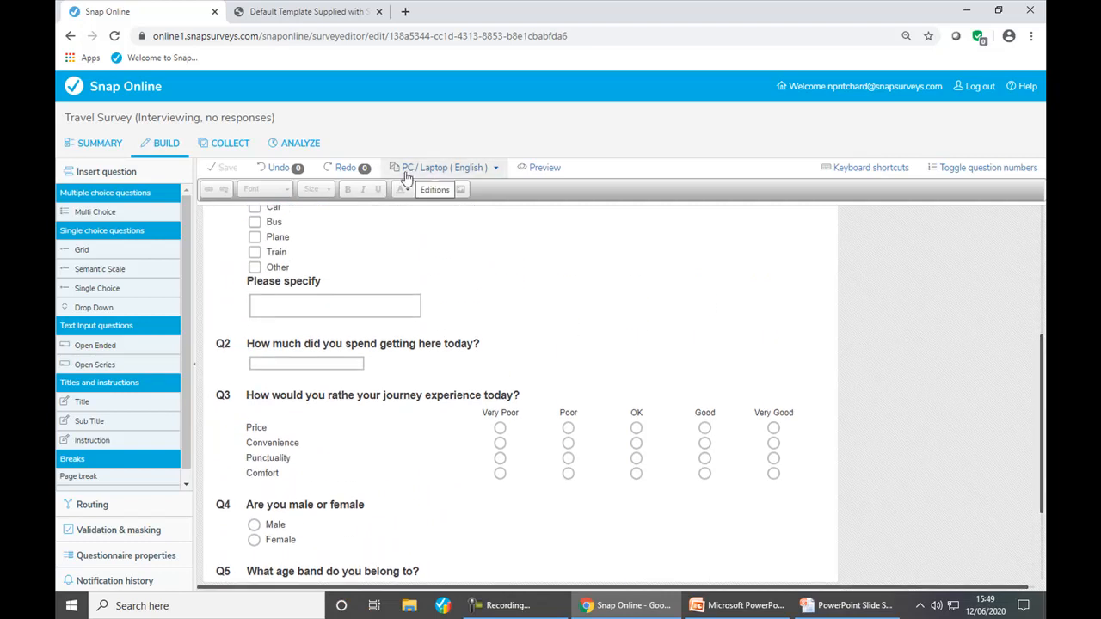
# - Display the questionnaire in the Paper: Keyed edition and in the Tablet edition to compare their layouts
pyautogui.click(495, 170)
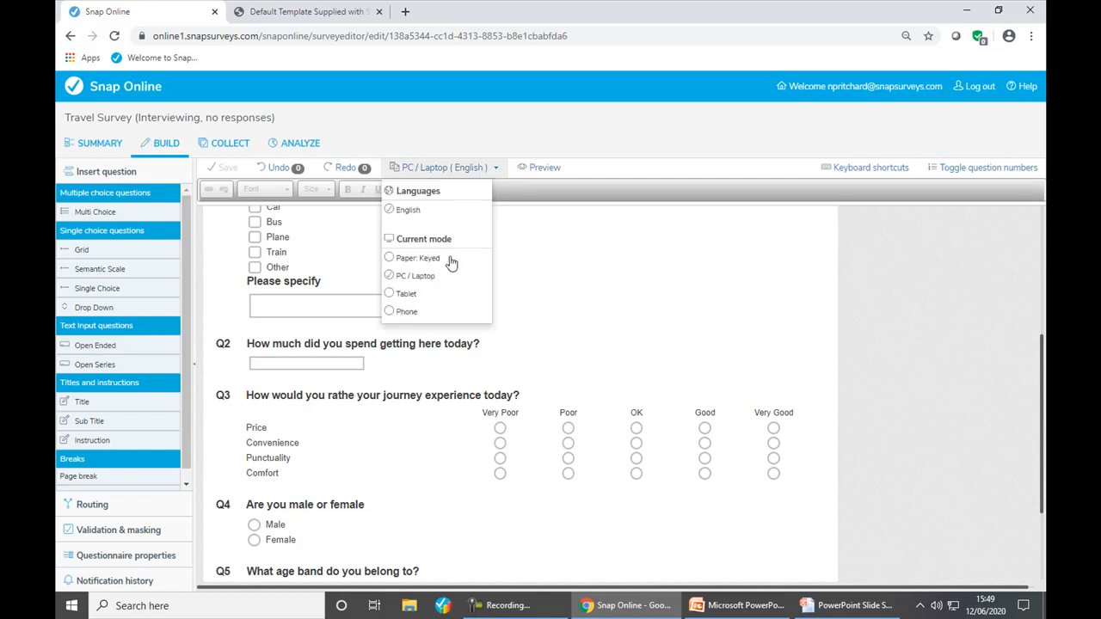
pyautogui.click(419, 258)
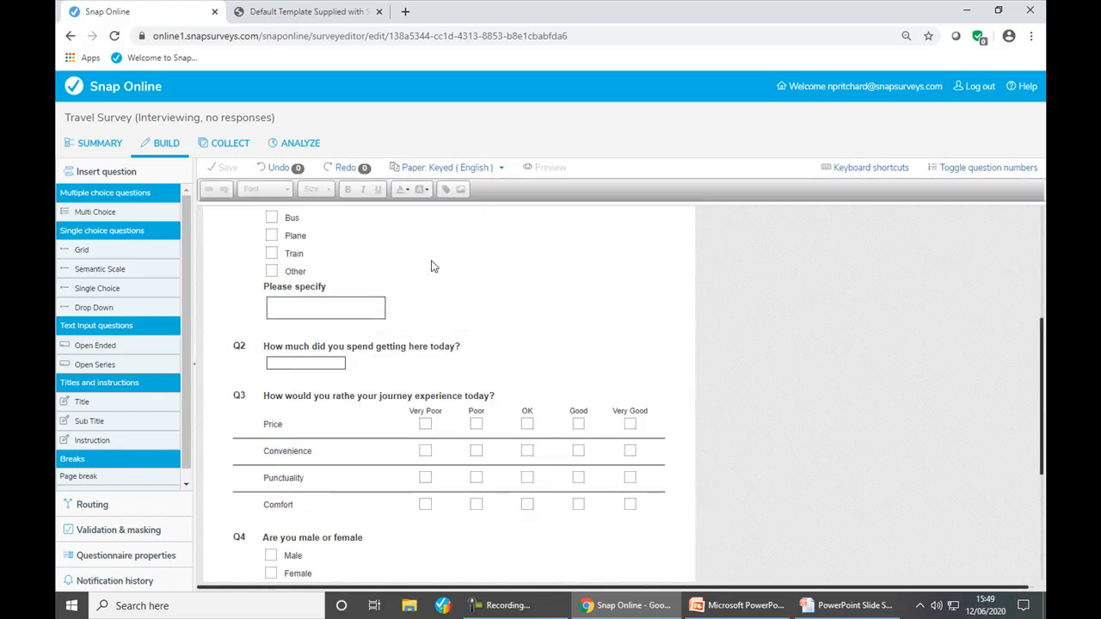
pyautogui.click(448, 170)
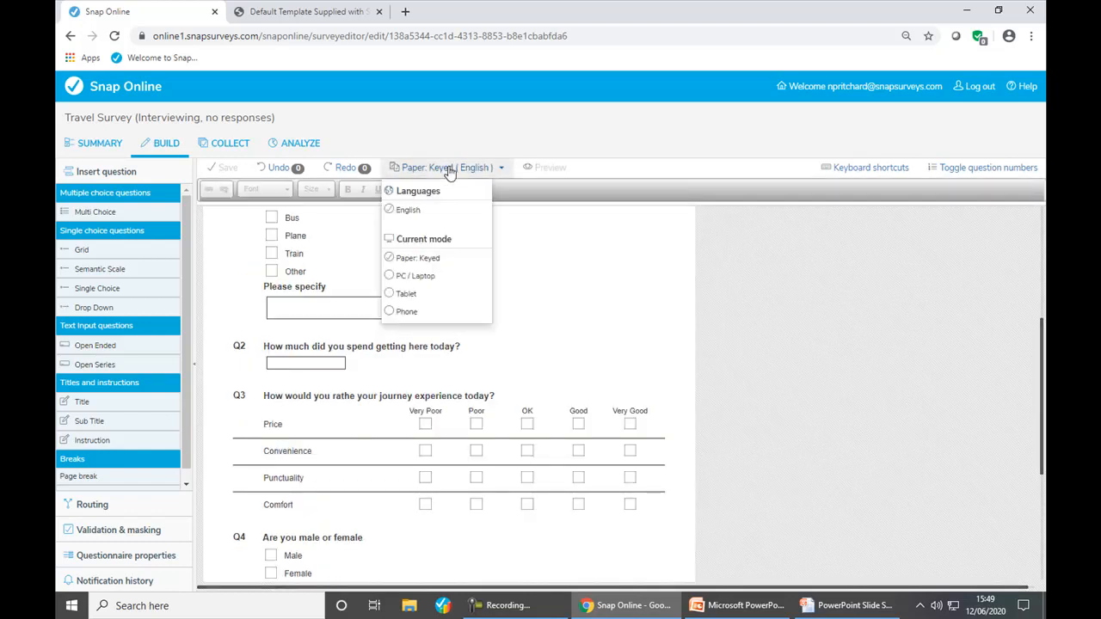
pyautogui.click(405, 294)
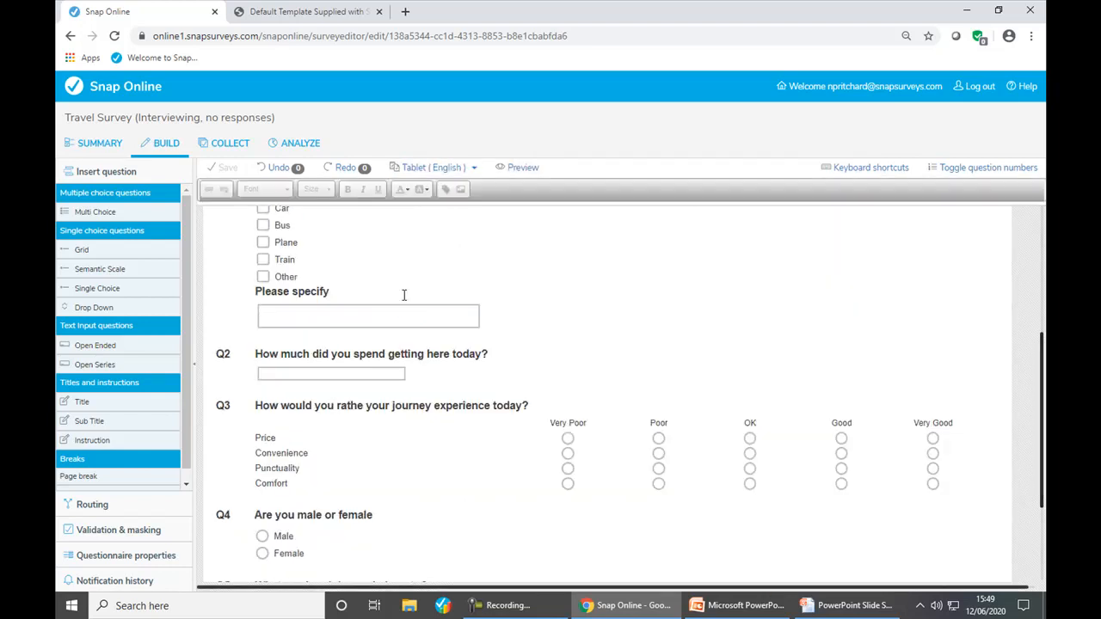
# - Display the Phone edition, examine how its questions are laid out, and return to the PC / Laptop edition
pyautogui.click(451, 168)
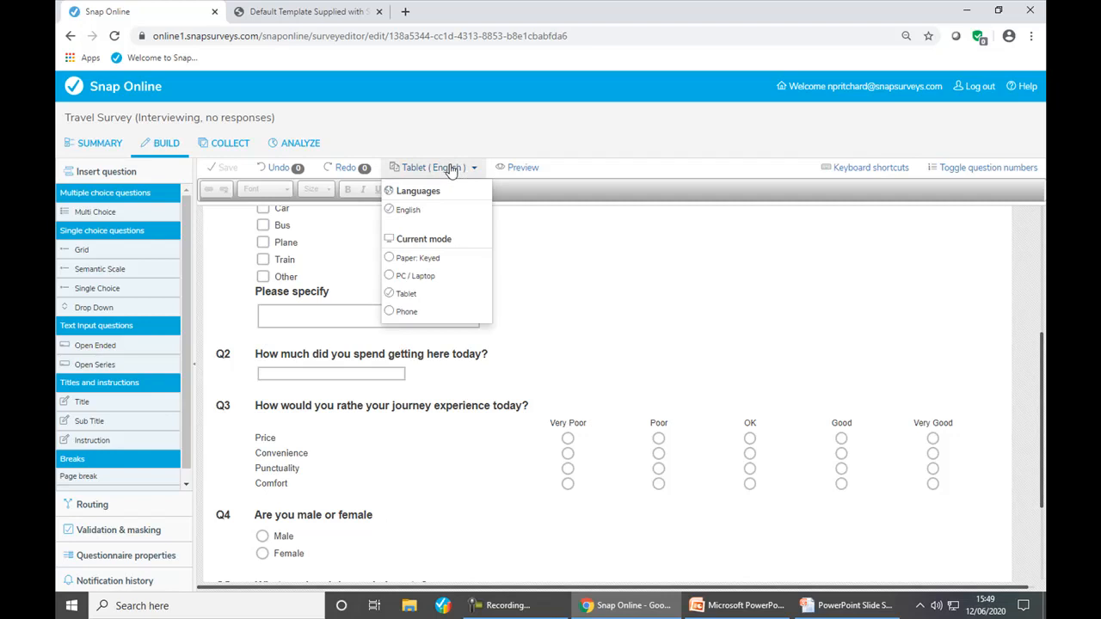
pyautogui.click(405, 312)
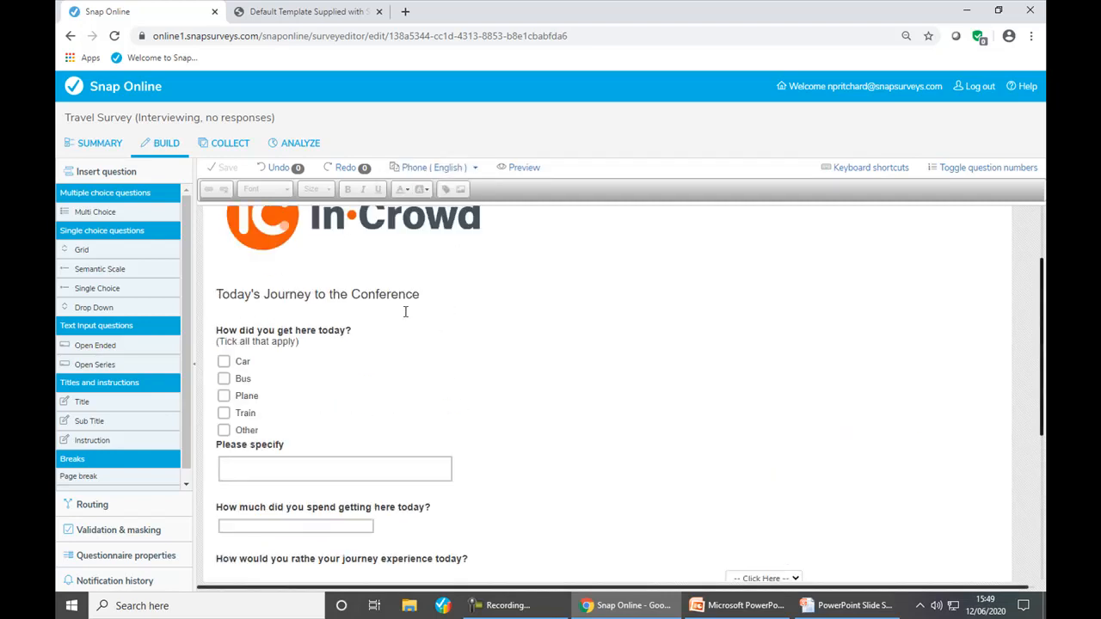
pyautogui.scroll(-1, 506, 421)
pyautogui.scroll(-2, 506, 421)
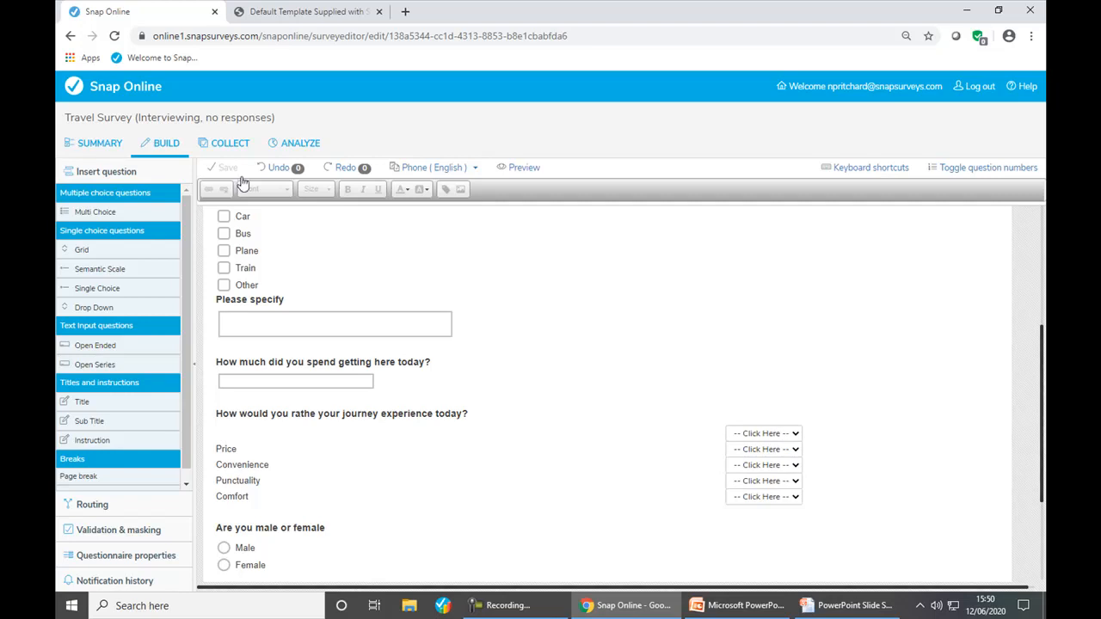
pyautogui.click(469, 169)
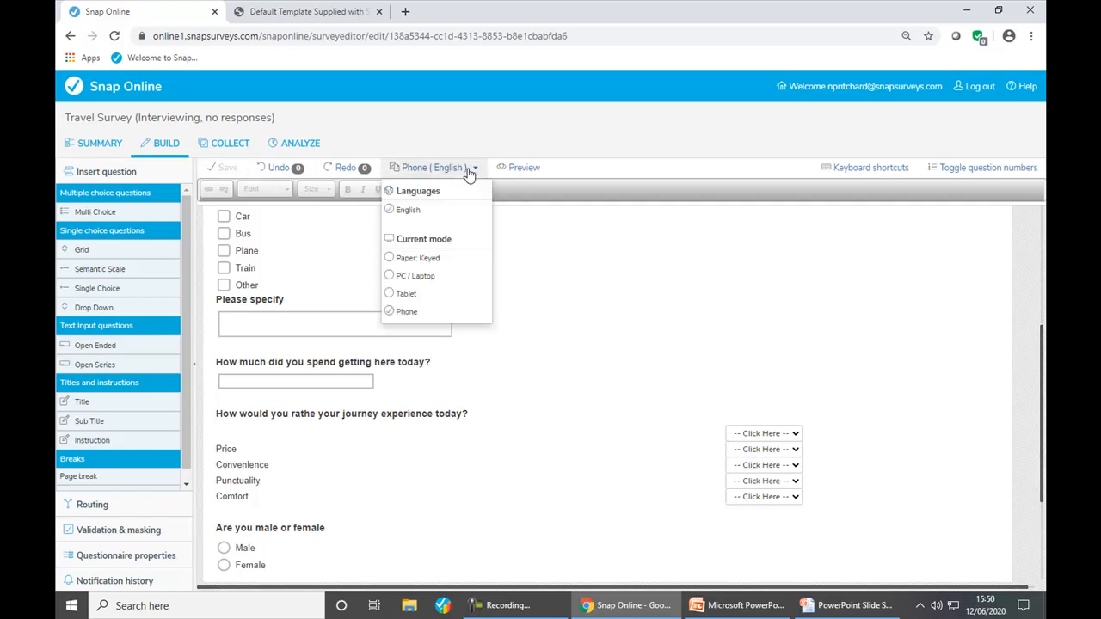
pyautogui.click(417, 277)
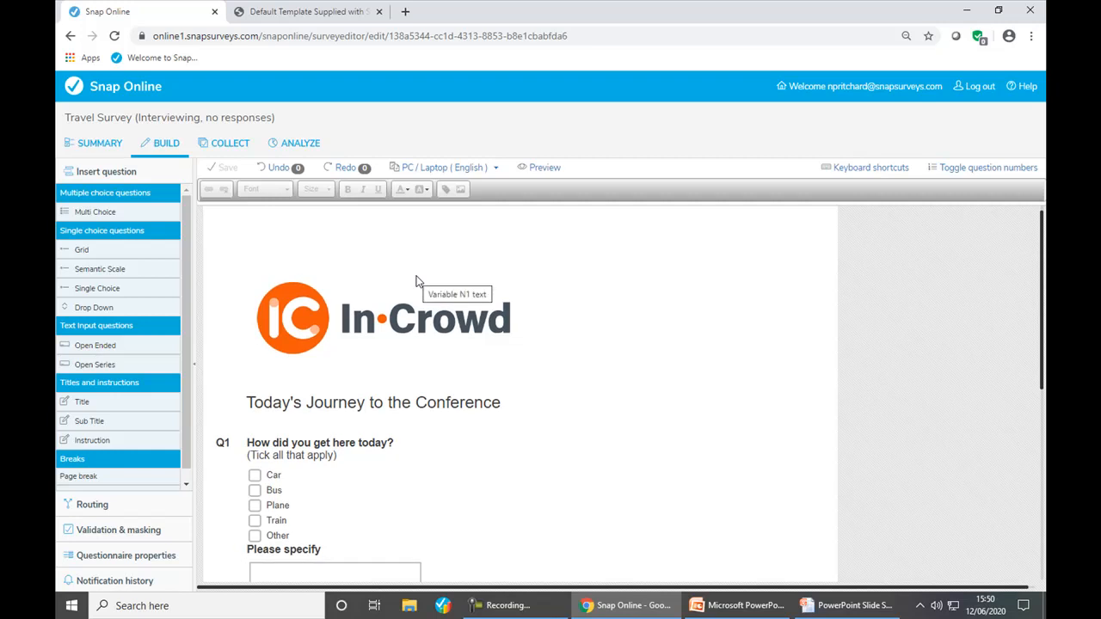